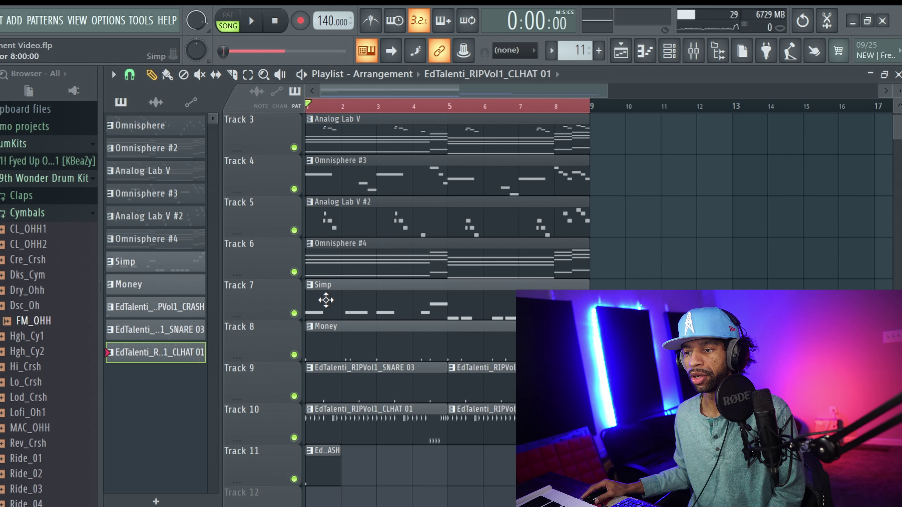
right_click(327, 294)
right_click(349, 348)
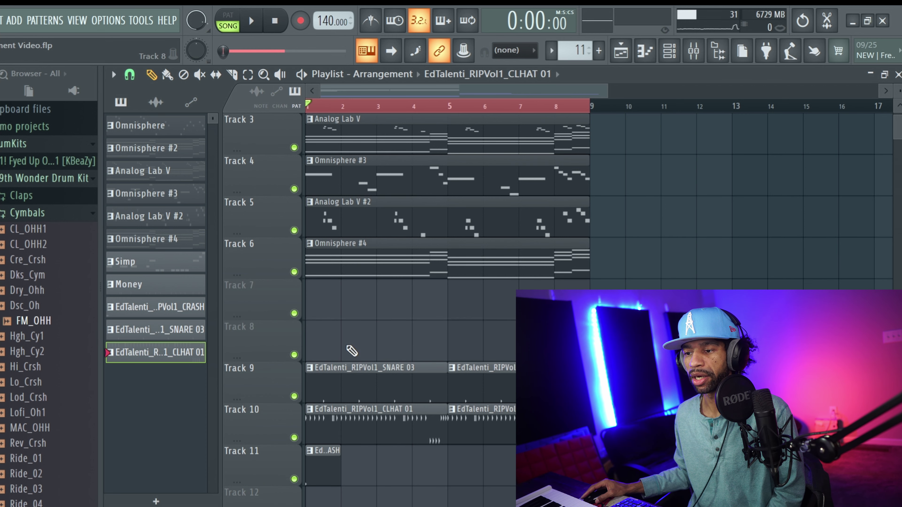
key("ctrl+z")
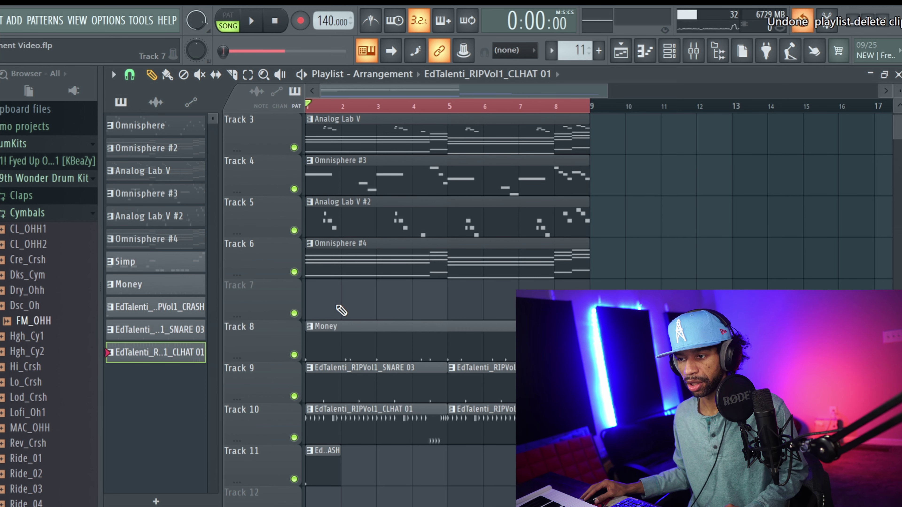
left_click(149, 262)
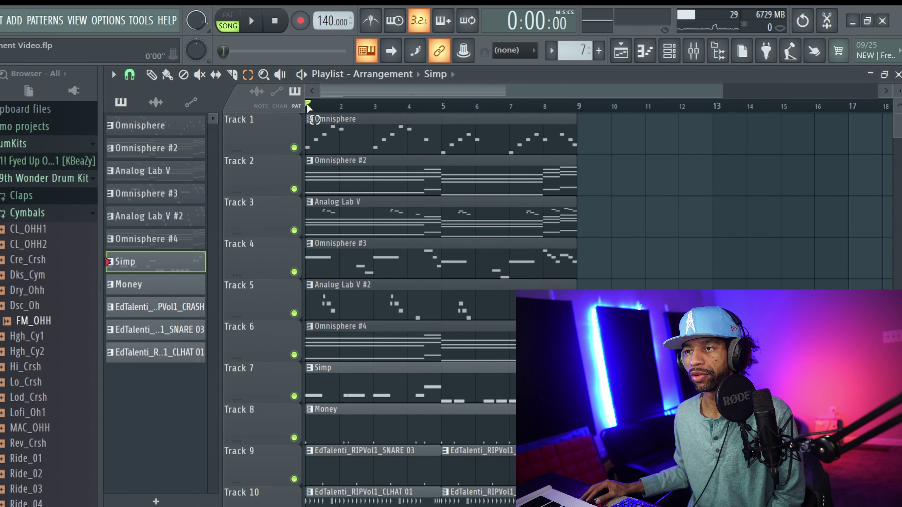
Select all clips in bars 1 to 8 and duplicate the section five times back to back, extending the arrangement through bar 48.
left_click_drag(308, 106, 574, 106)
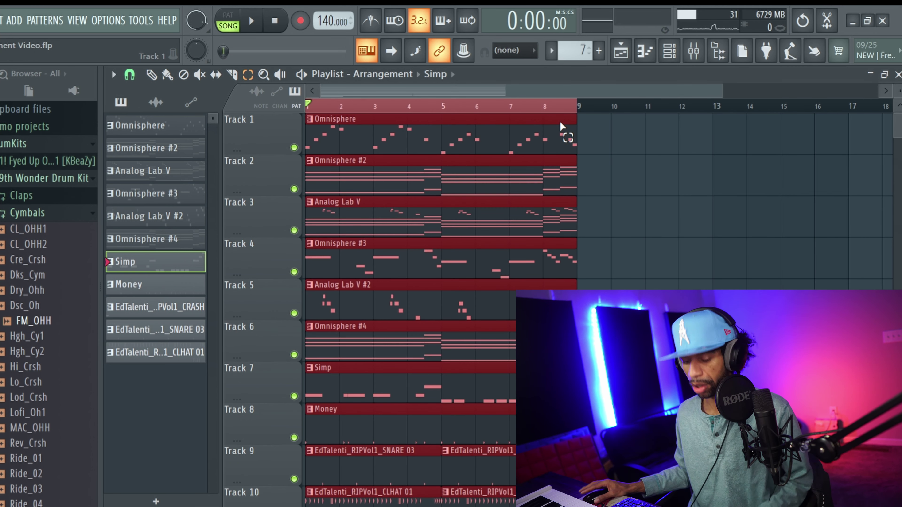
key("ctrl+b")
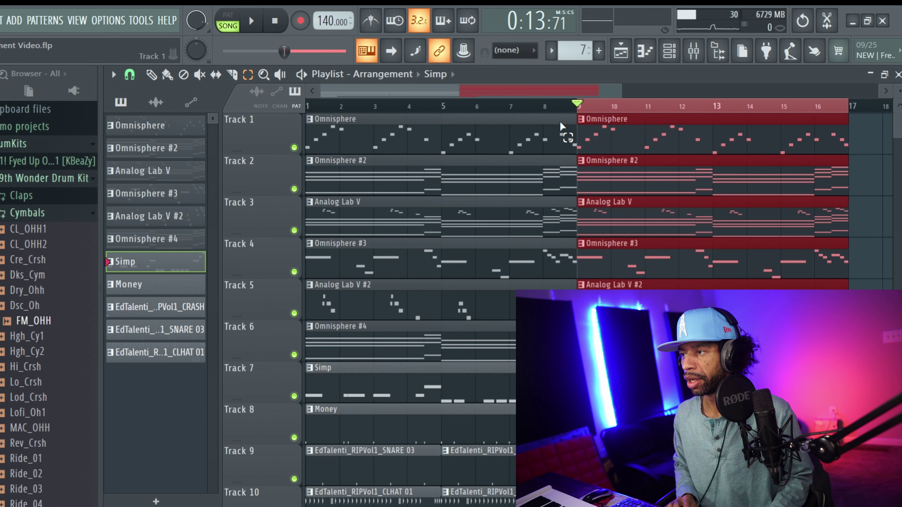
key("ctrl+b")
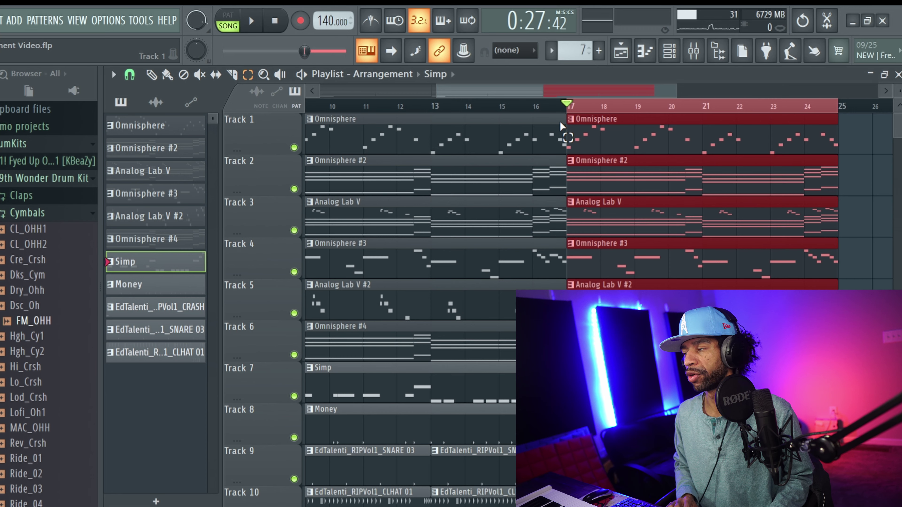
key("ctrl+b")
key("ctrl+b")
key("ctrl+b")
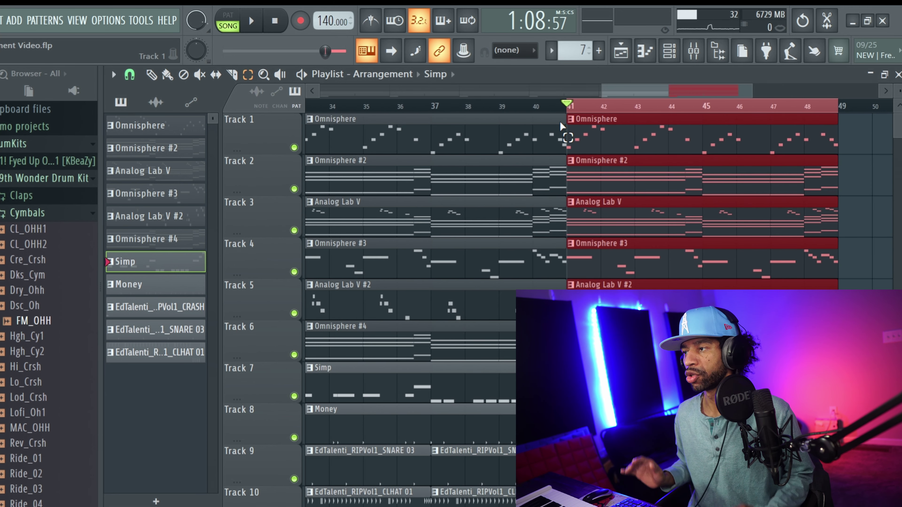
Clear the selection of the last copied section and select bars 1 to 8 at the start of the arrangement as the playback range.
left_click(592, 101)
left_click_drag(620, 86, 530, 94)
left_click_drag(600, 93, 413, 93)
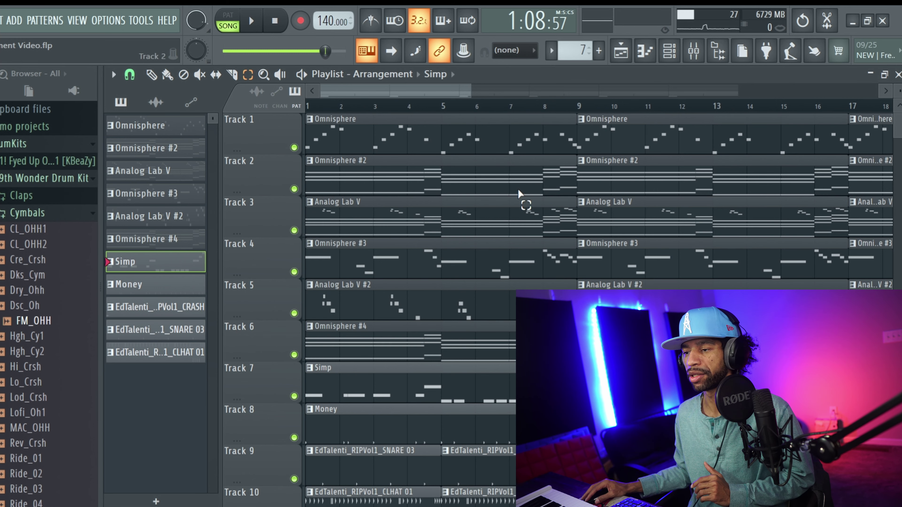
scroll(504, 199, "down", 1)
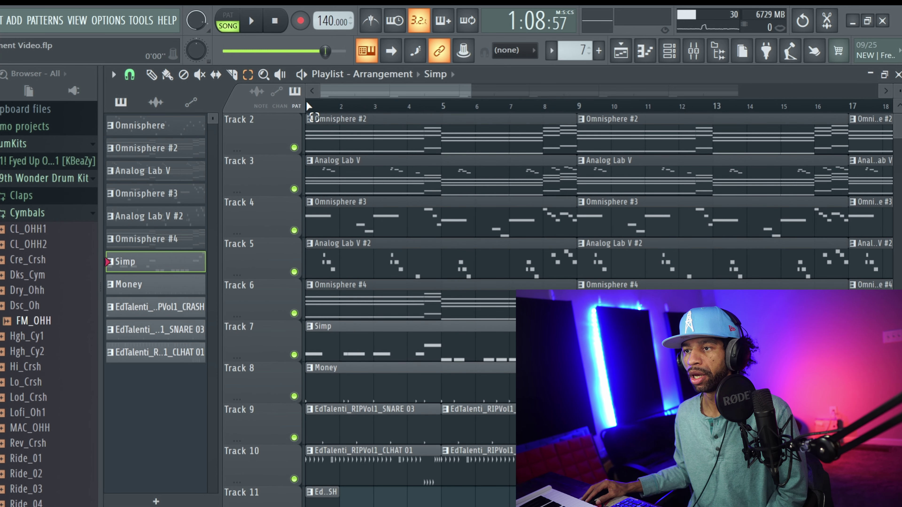
left_click_drag(317, 101, 576, 107)
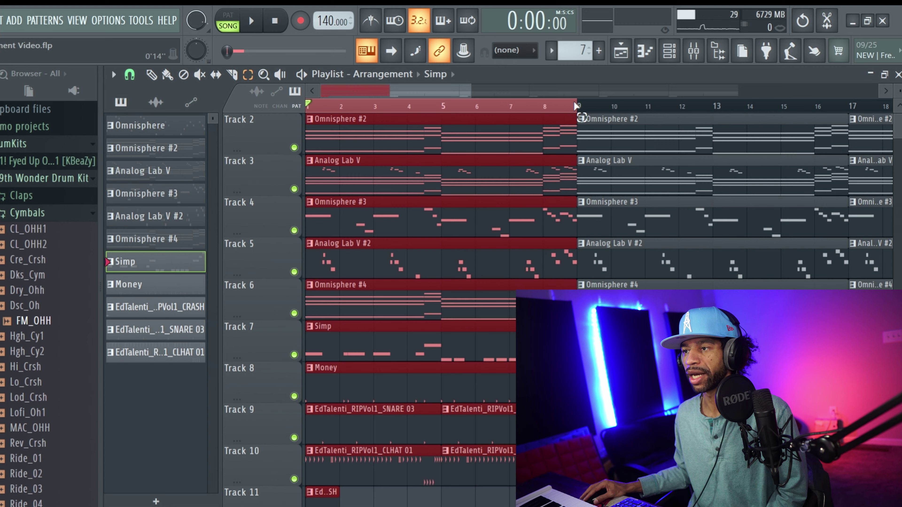
Delete the Simp, Money, snare, hi-hat and crash clips on tracks 7 to 11 within bars 1 to 8.
scroll(572, 167, "down", 1)
scroll(569, 169, "down", 2)
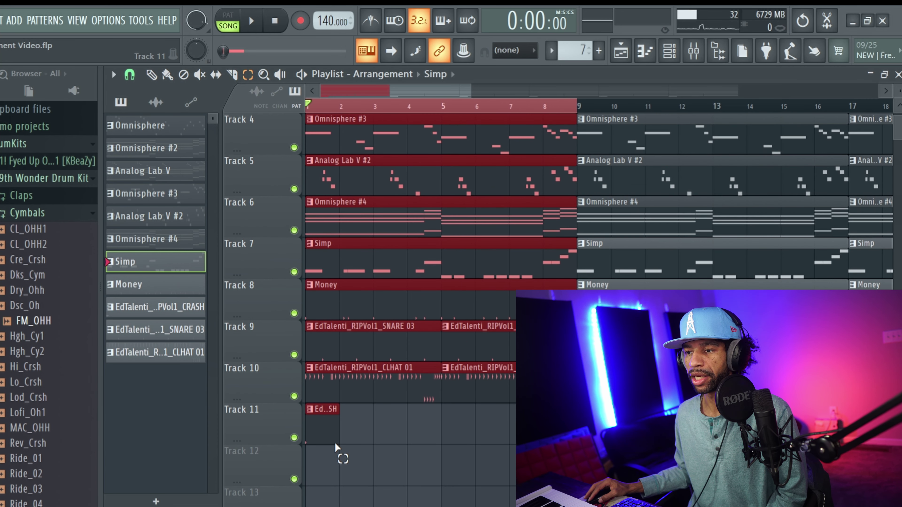
left_click(326, 458)
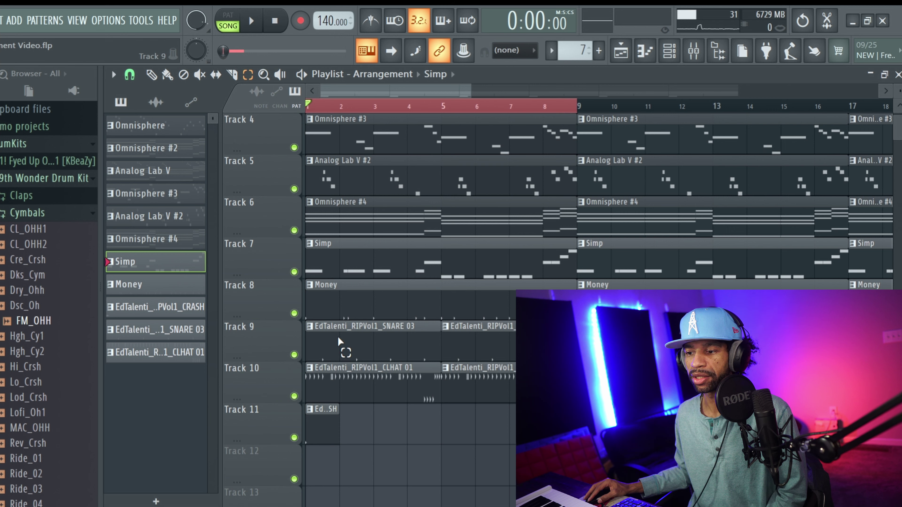
left_click_drag(314, 455, 506, 265)
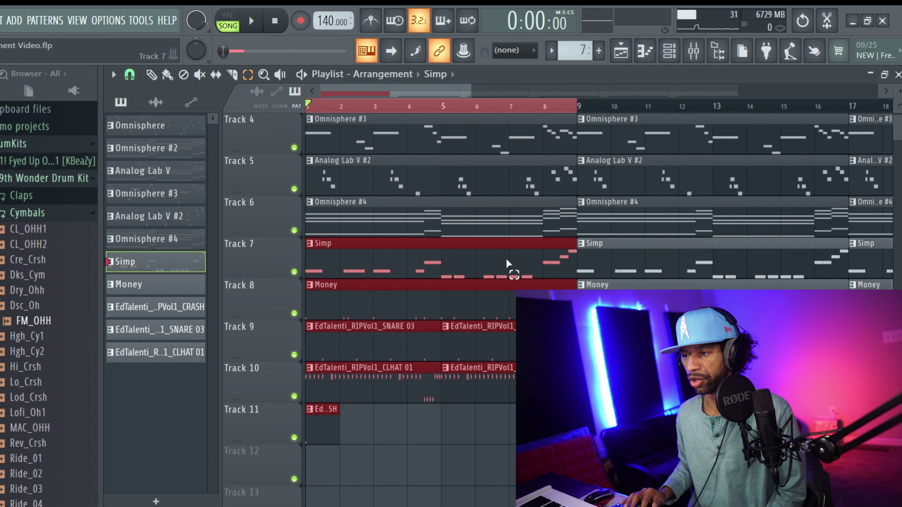
key("Delete")
left_click_drag(900, 126, 900, 118)
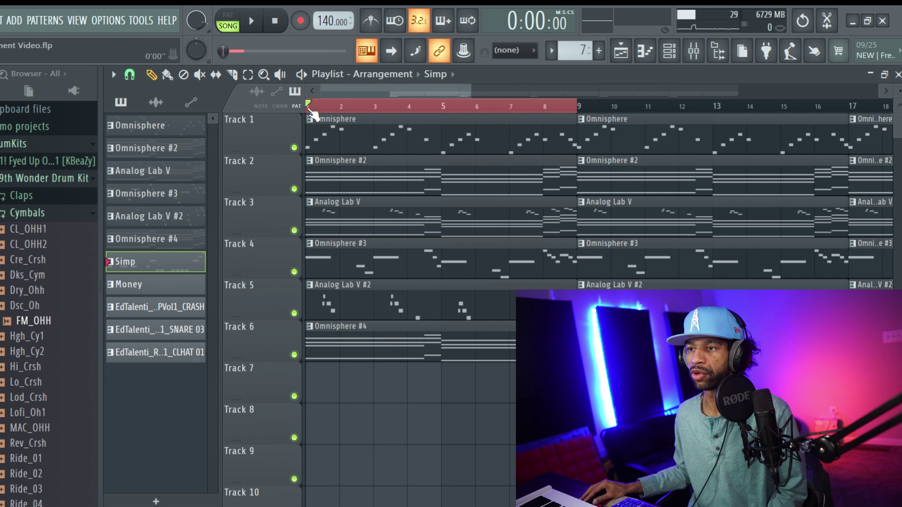
Delete the Omnisphere #3 clip on track 4 in bars 1 to 8, auditioning the intro before and after the removal.
left_click(252, 21)
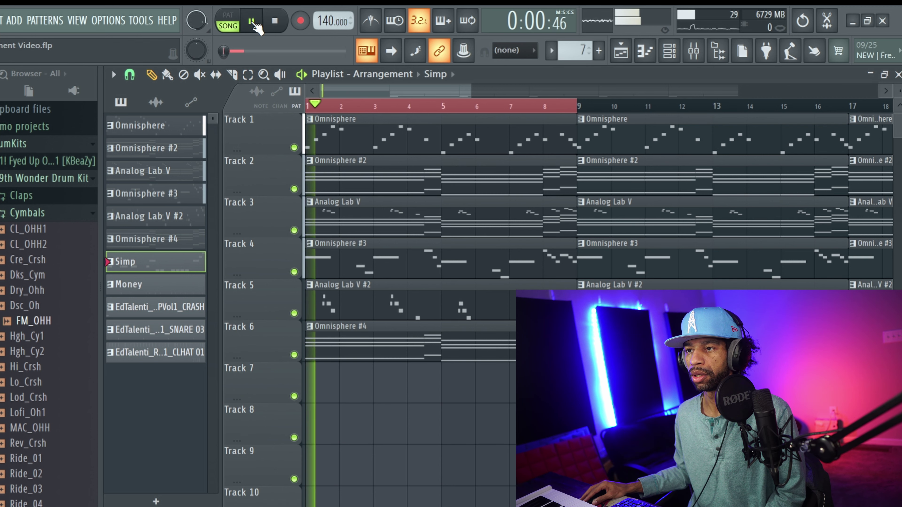
left_click(276, 24)
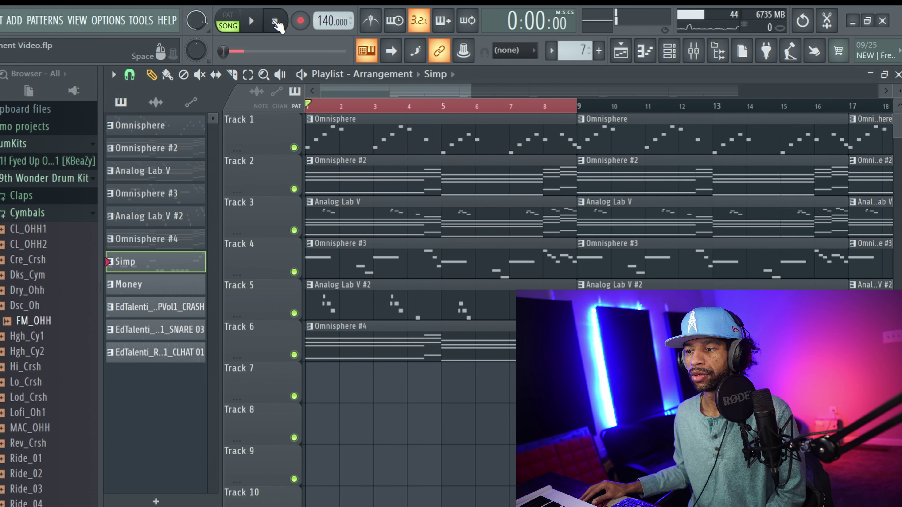
left_click(355, 252)
key("Delete")
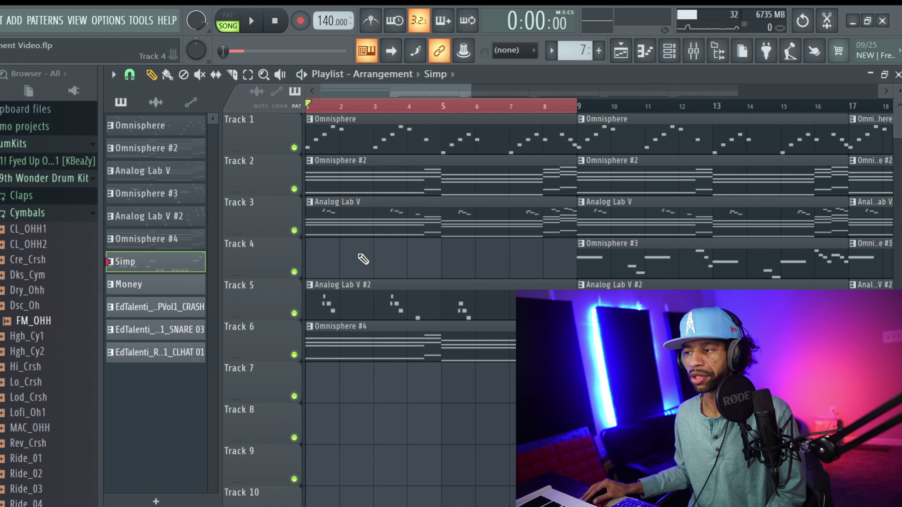
left_click(252, 21)
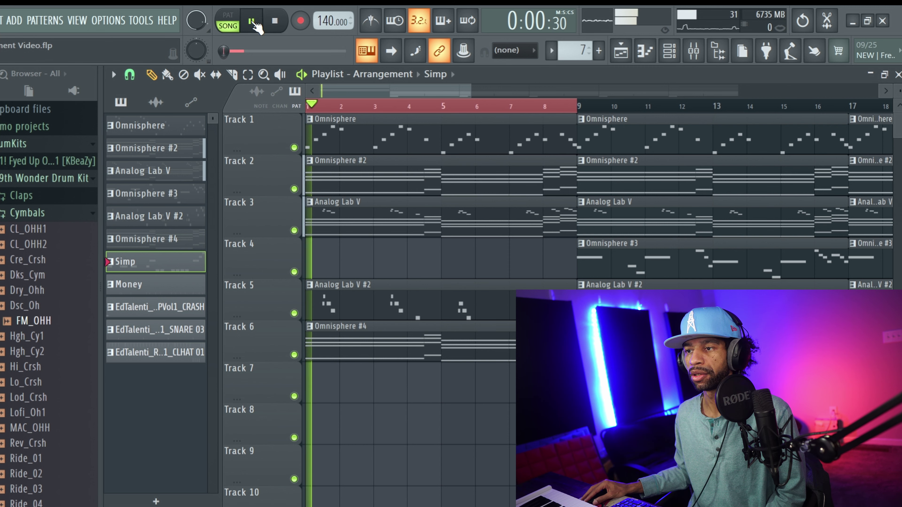
left_click(276, 23)
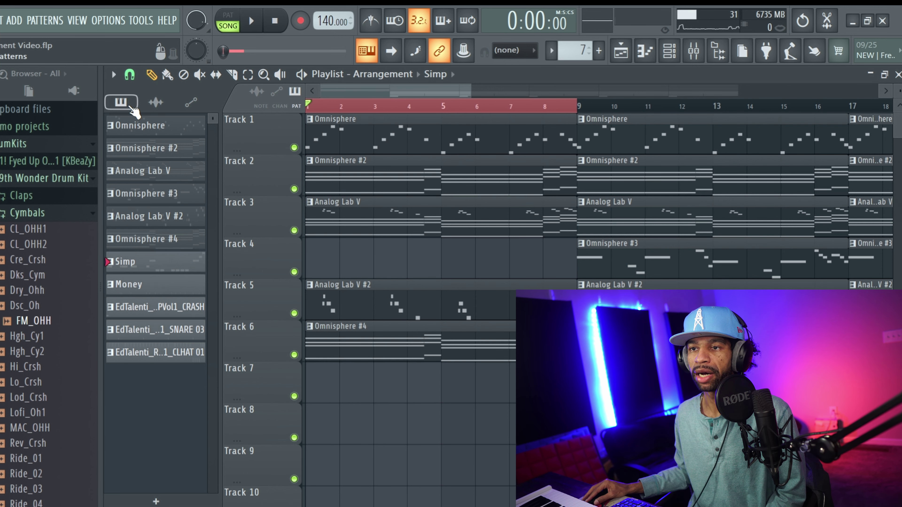
Place the Param. EQ 2 - Mix level automation clip on track 12 at bar 1.
left_click(156, 103)
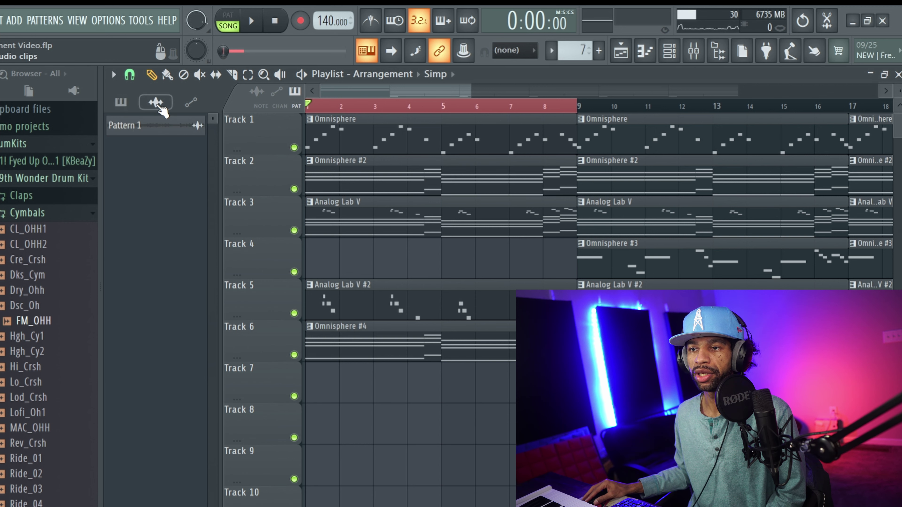
left_click(191, 103)
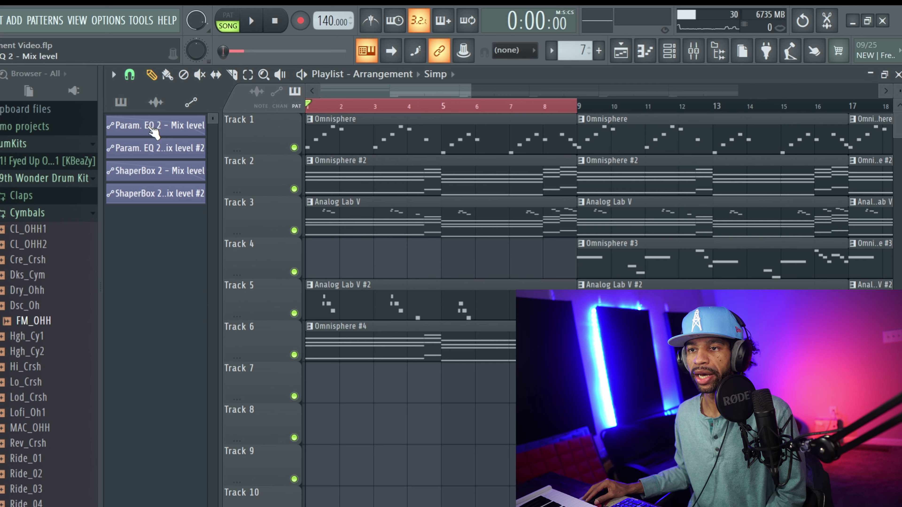
left_click_drag(149, 133, 319, 451)
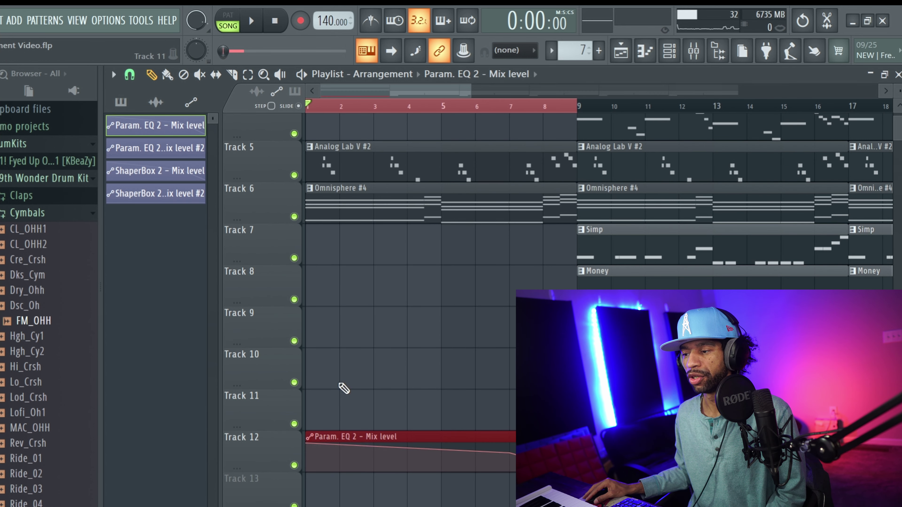
Disable ShaperBox 2 on the Master mixer track and audition the intro in the playlist with the parametric EQ automation.
left_click(694, 51)
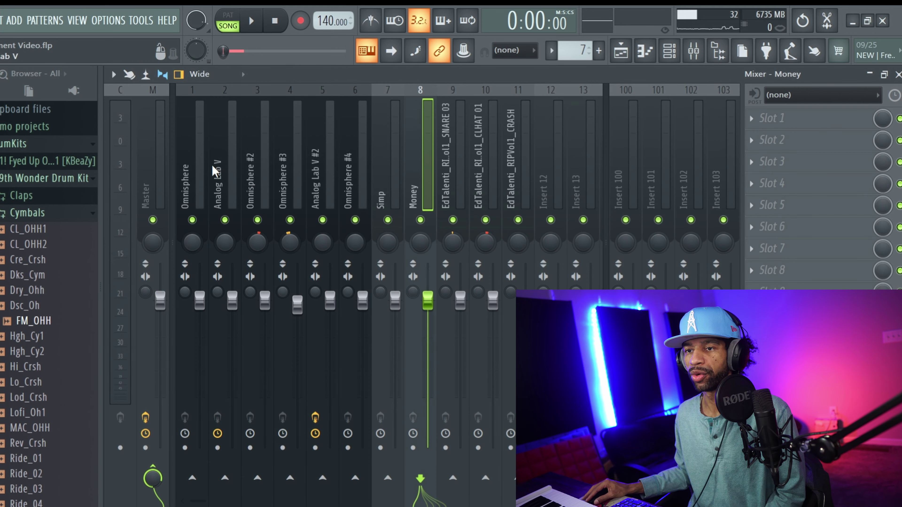
left_click(898, 140)
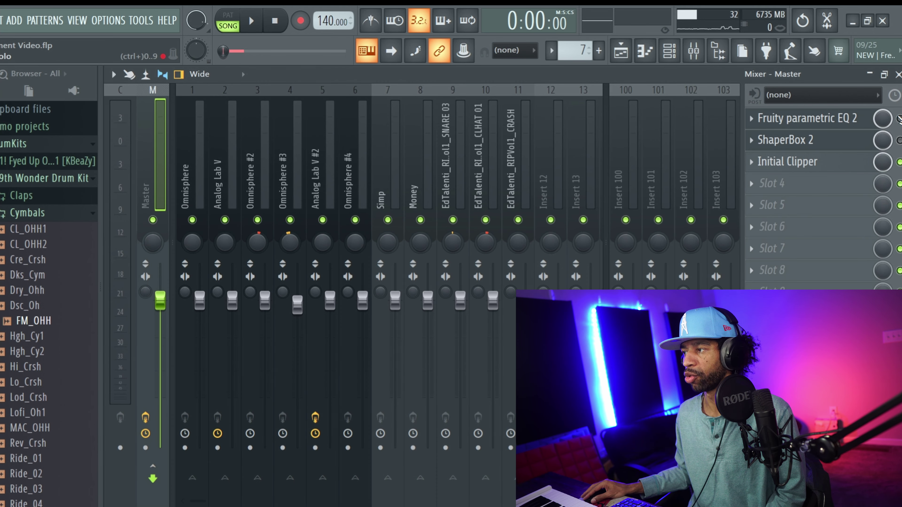
left_click(252, 20)
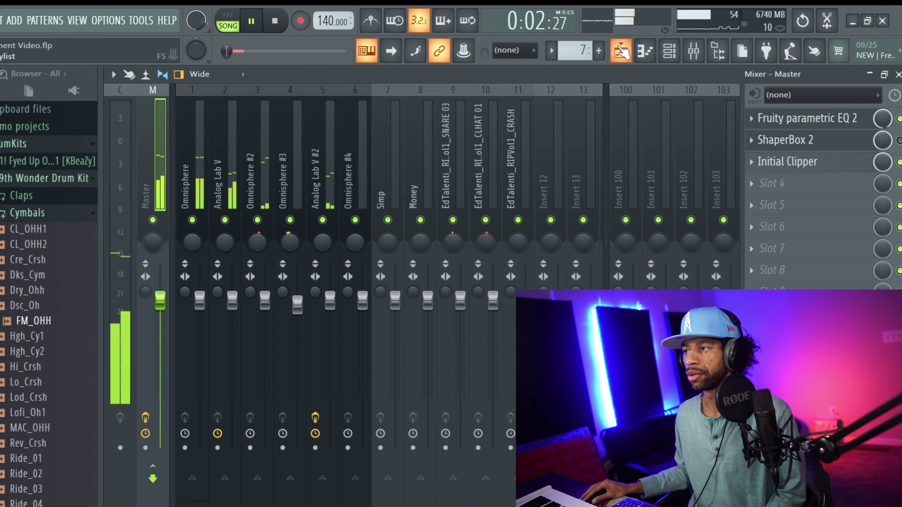
left_click(622, 51)
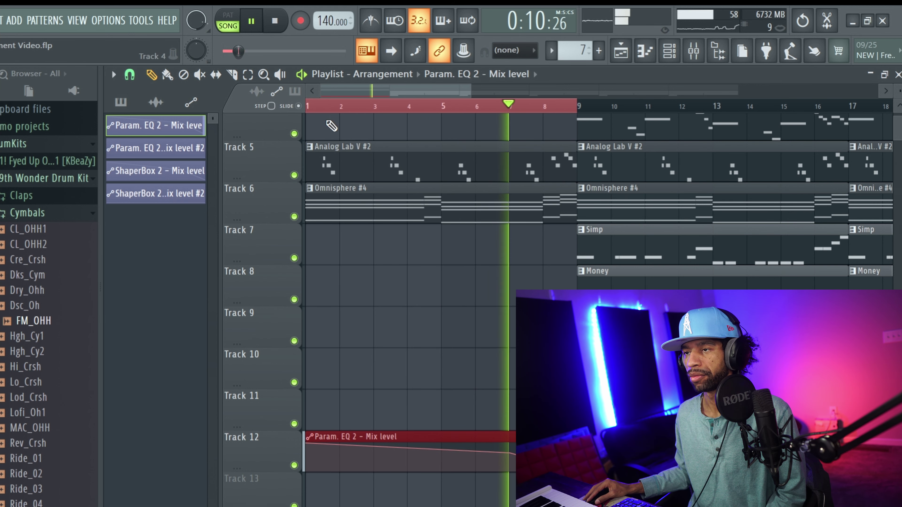
left_click(275, 23)
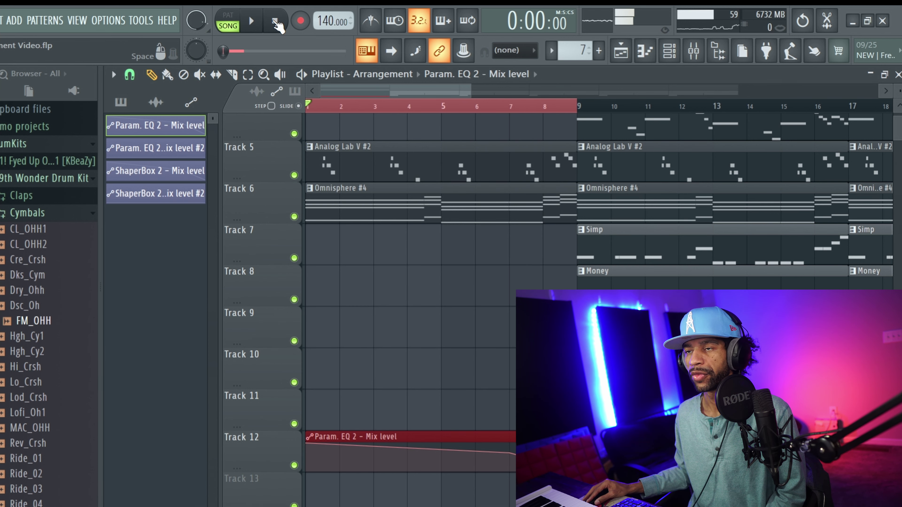
Clear the time selection and place the ShaperBox 2 - Mix level automation clip on track 13 at bar 1.
left_click(248, 74)
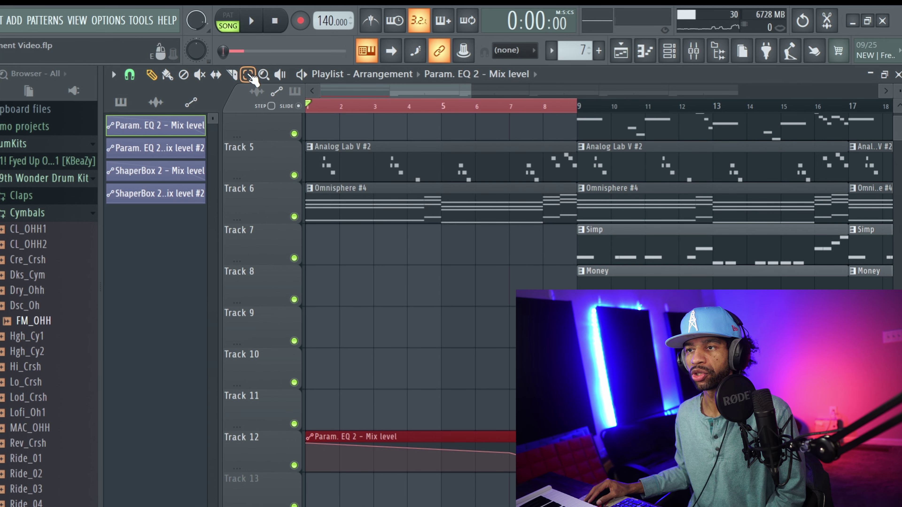
left_click(473, 107, "ctrl")
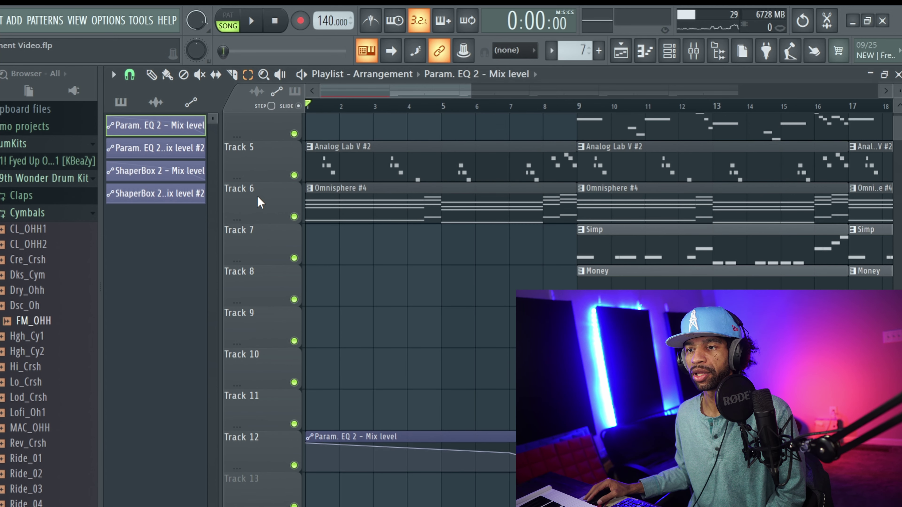
scroll(260, 203, "down", 1)
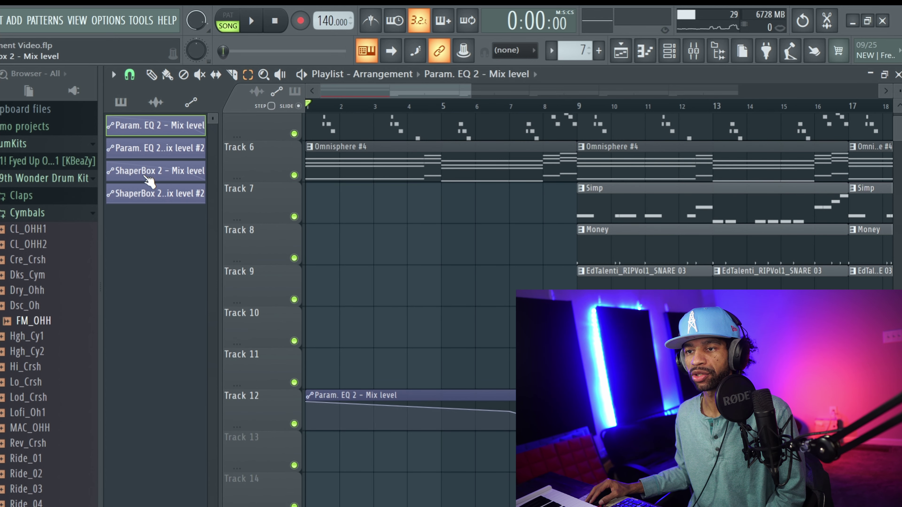
left_click_drag(143, 176, 309, 366)
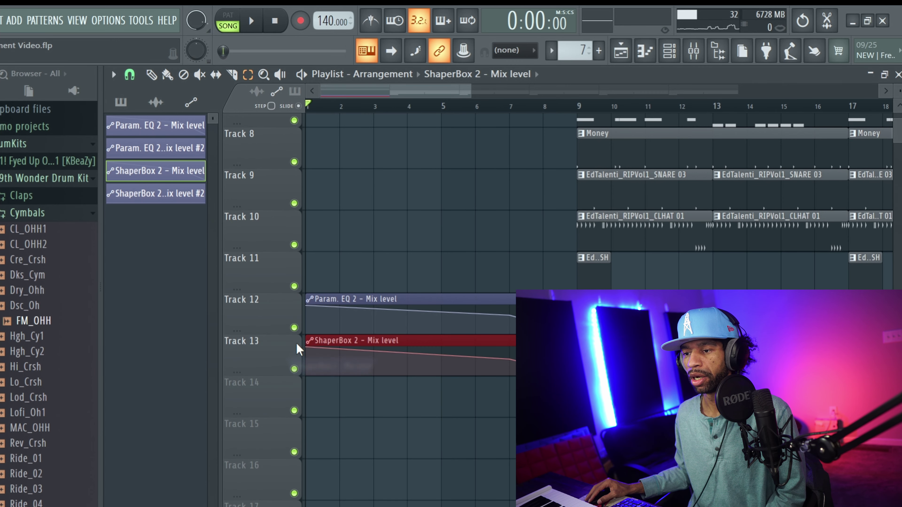
Mute track 12 and place the ShaperBox 2 - Mix level #2 automation clip on track 13 at bar 9.
left_click(294, 327)
left_click(145, 194)
left_click_drag(144, 196, 621, 355)
On the Master mixer track, disable Fruity parametric EQ 2 and enable ShaperBox 2, returning to the playlist's automation tracks.
left_click(694, 49)
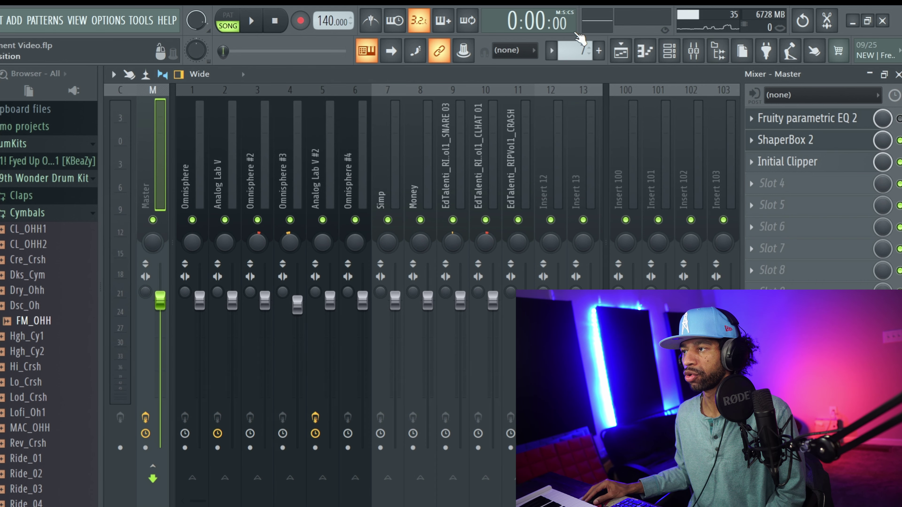
left_click(621, 52)
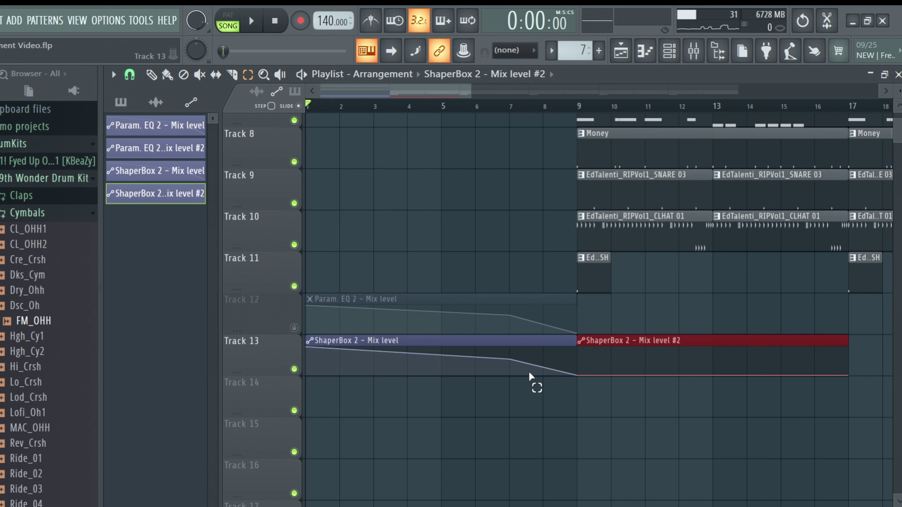
scroll(534, 160, "down", 1)
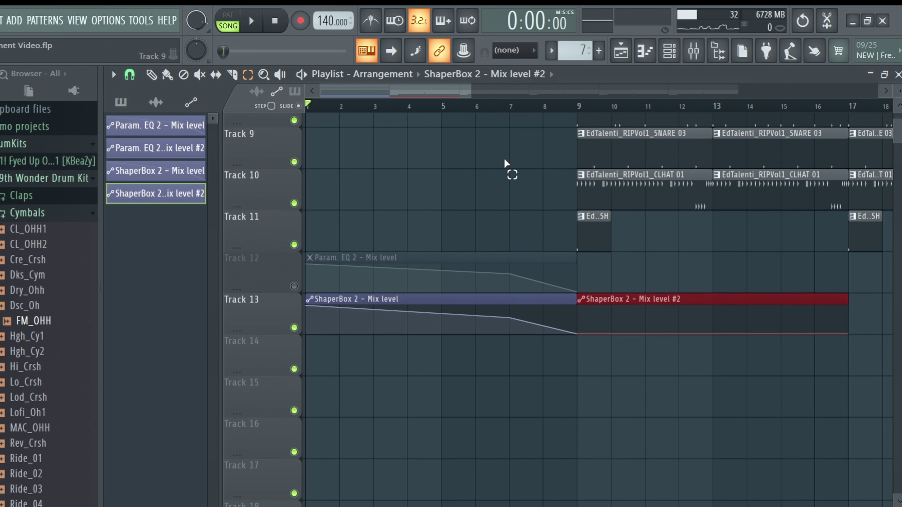
scroll(544, 199, "up", 2)
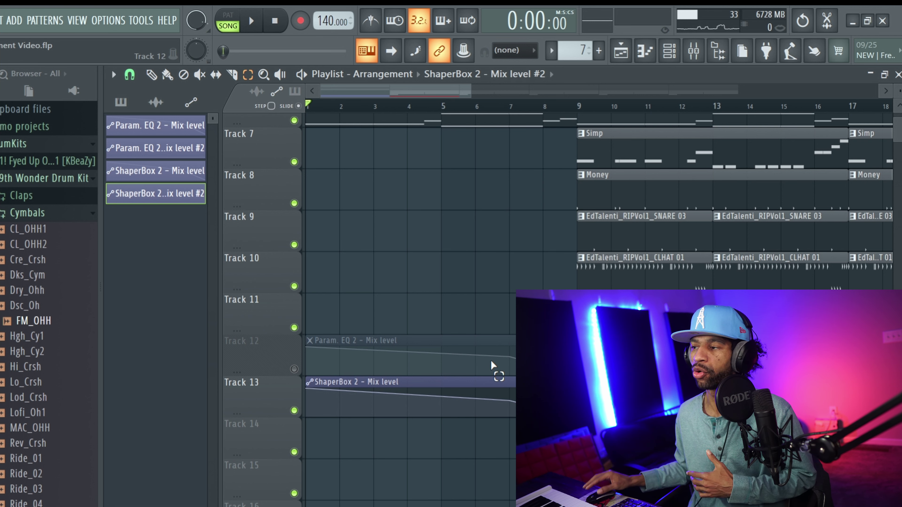
Audition the intro with the ShaperBox 2 automation up to bar 9, then stop playback and check the automation tracks.
left_click(253, 22)
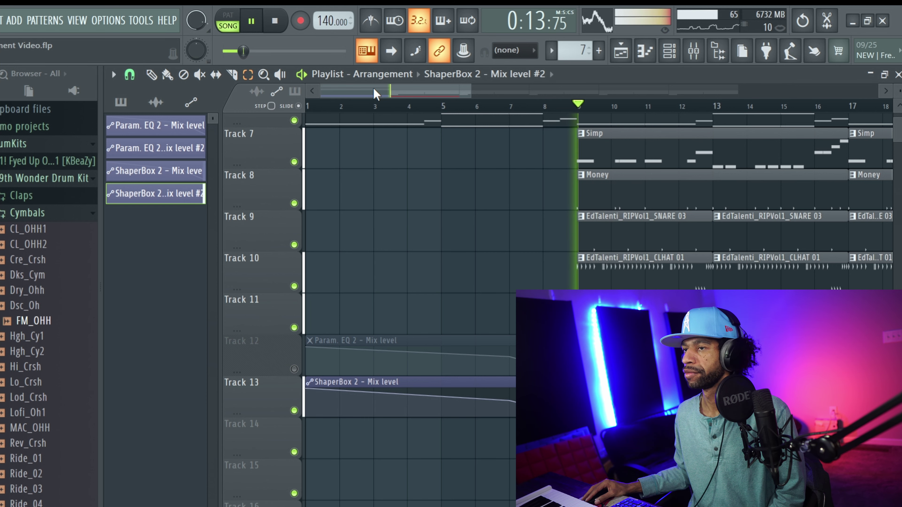
left_click(275, 21)
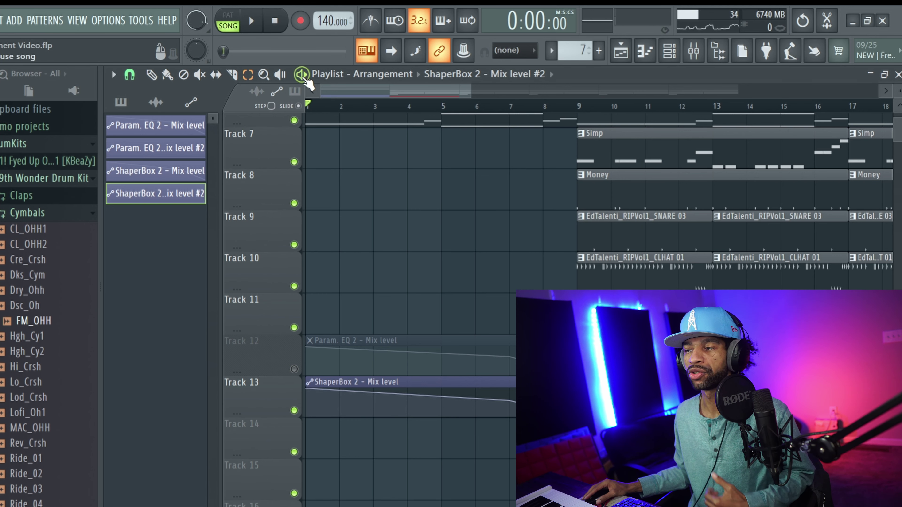
scroll(333, 139, "up", 2)
scroll(338, 189, "down", 2)
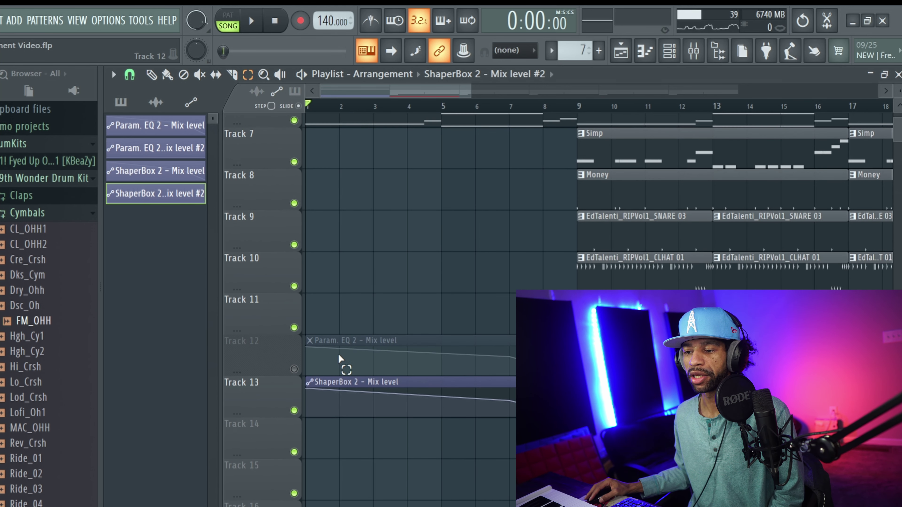
Mute track 13, place the Pattern 1 audio clip on track 14 at bar 1 and review its sample settings.
left_click(295, 411)
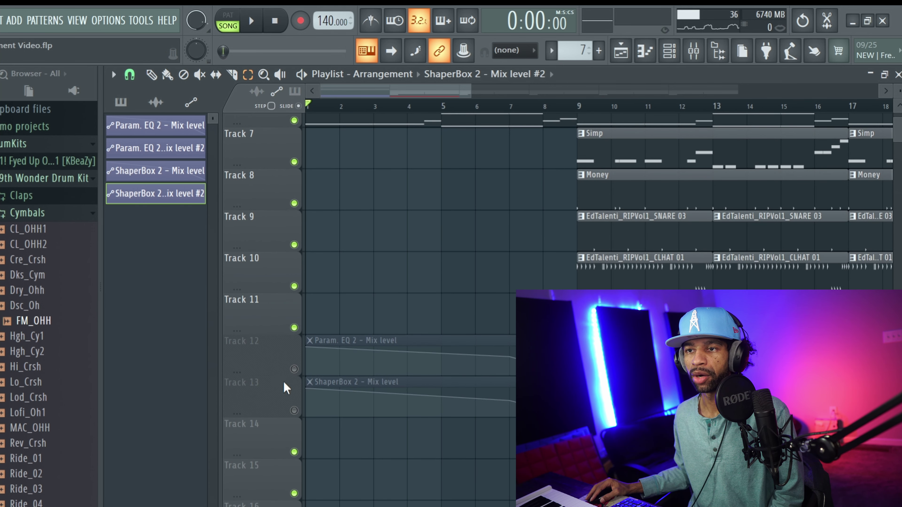
left_click(122, 103)
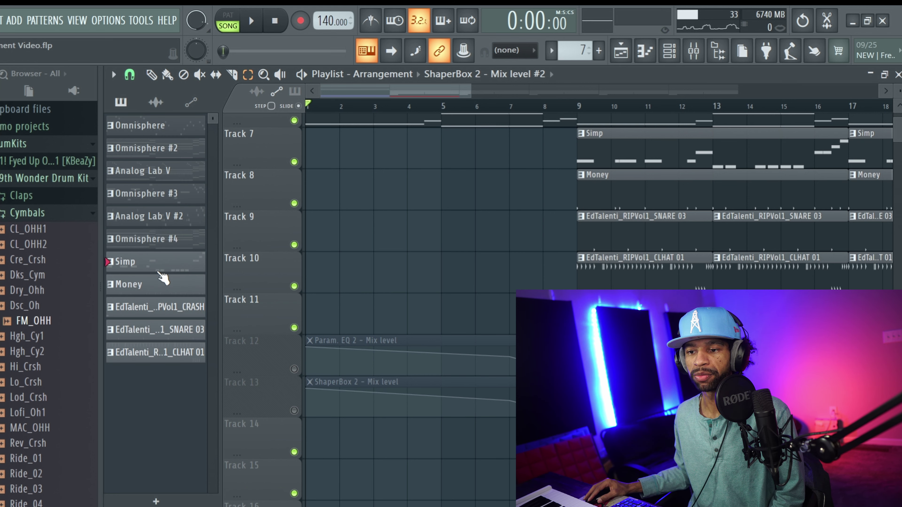
left_click(155, 103)
left_click_drag(159, 135, 320, 425)
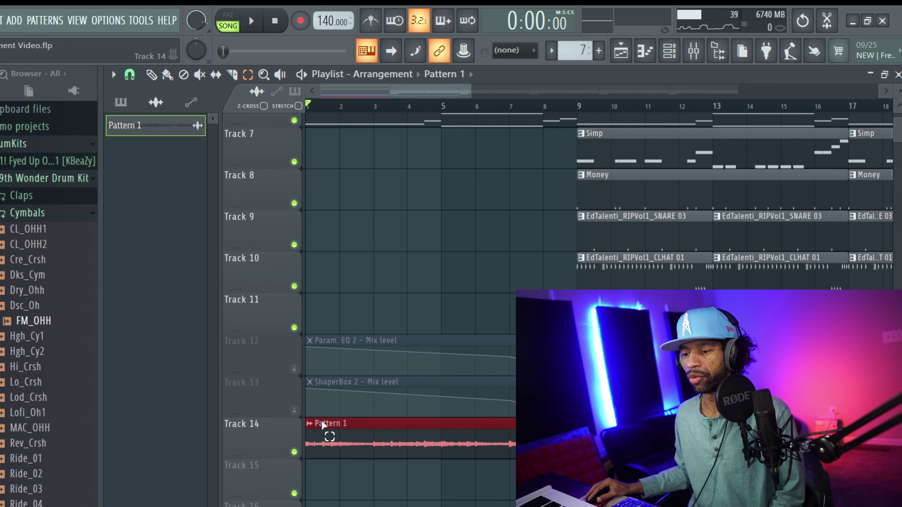
double_click(377, 435)
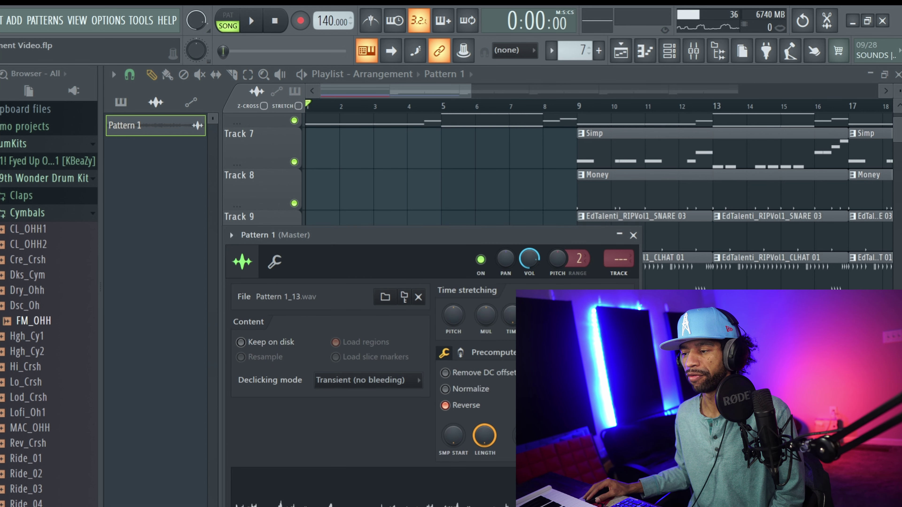
left_click(634, 235)
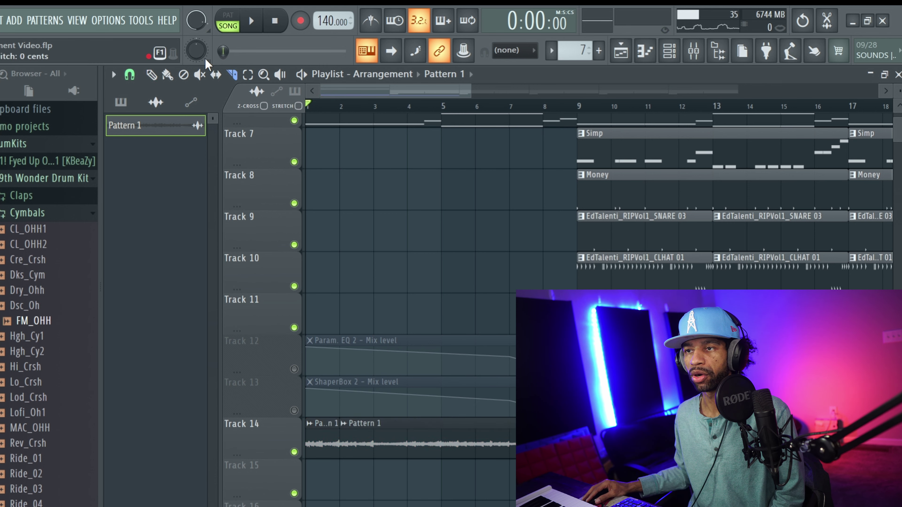
Delete the Pattern 1 audio from bar 2 onward and move the remaining one-bar slice to bar 8 on track 14.
left_click(248, 76)
left_click_drag(353, 500, 519, 420)
key("Delete")
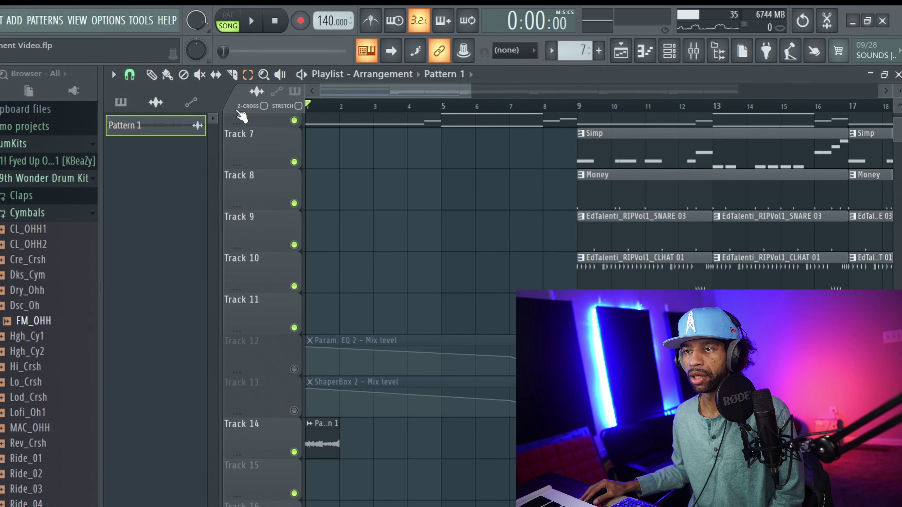
left_click_drag(325, 442, 551, 433)
Delete the one-bar melody clips at bar 8 on tracks 1, 2, 3, 5 and 6.
scroll(545, 437, "up", 6)
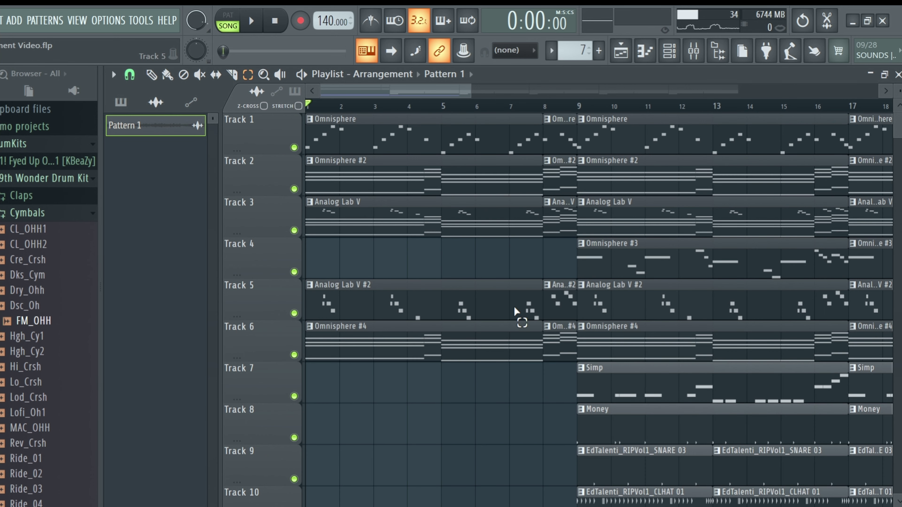
left_click_drag(556, 368, 530, 142)
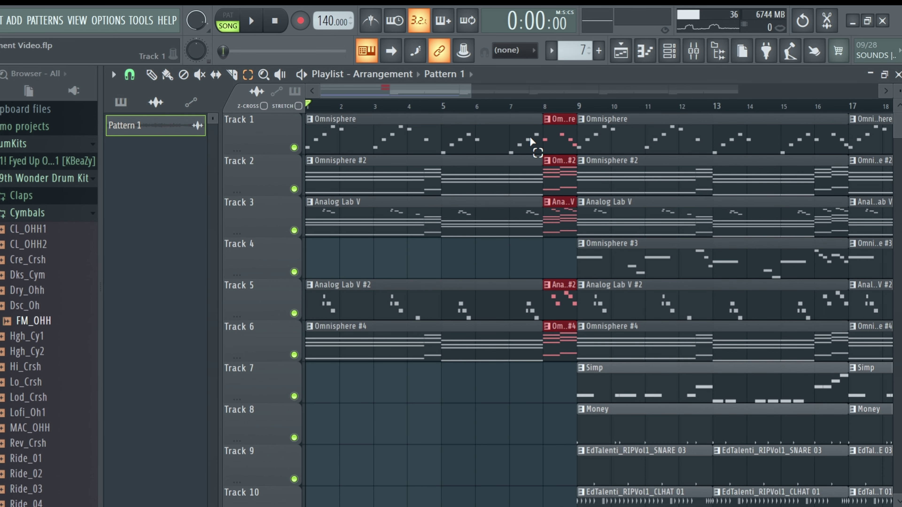
key("Delete")
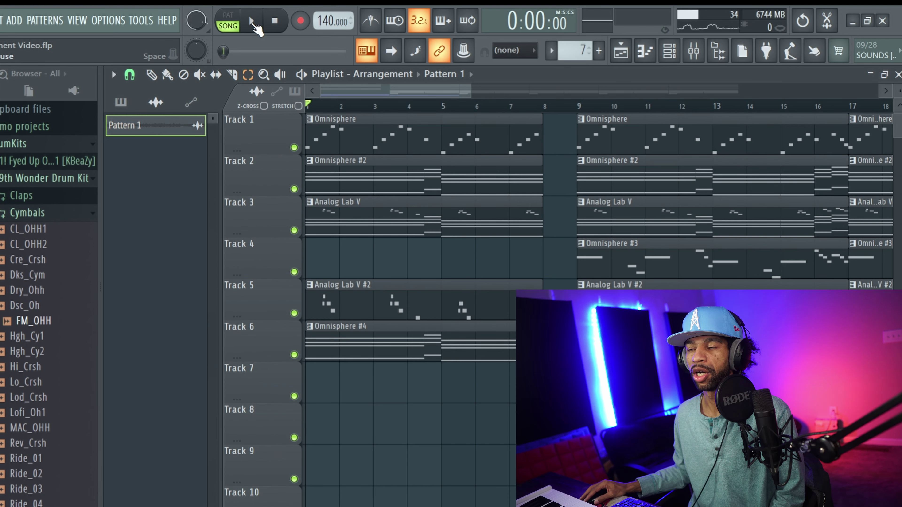
Audition the intro through the bar 8 dropout and unmute track 13.
left_click(252, 21)
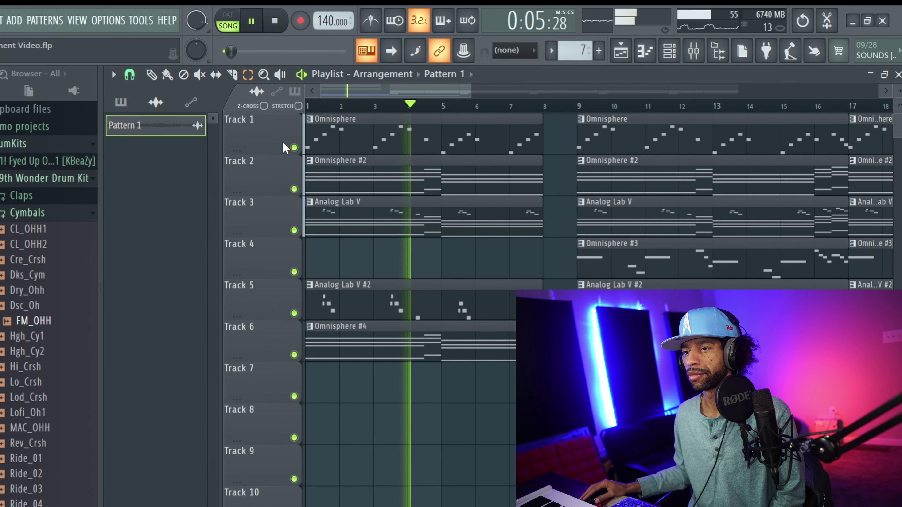
scroll(272, 136, "down", 5)
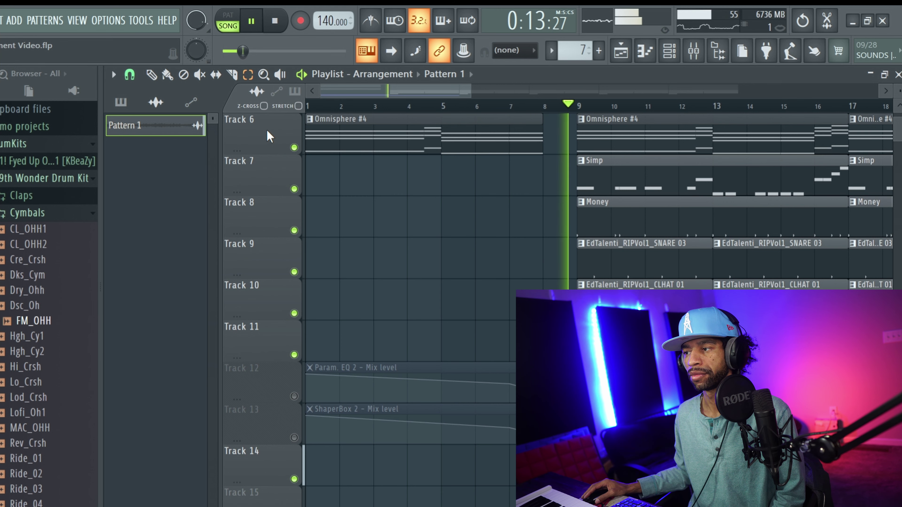
left_click(275, 20)
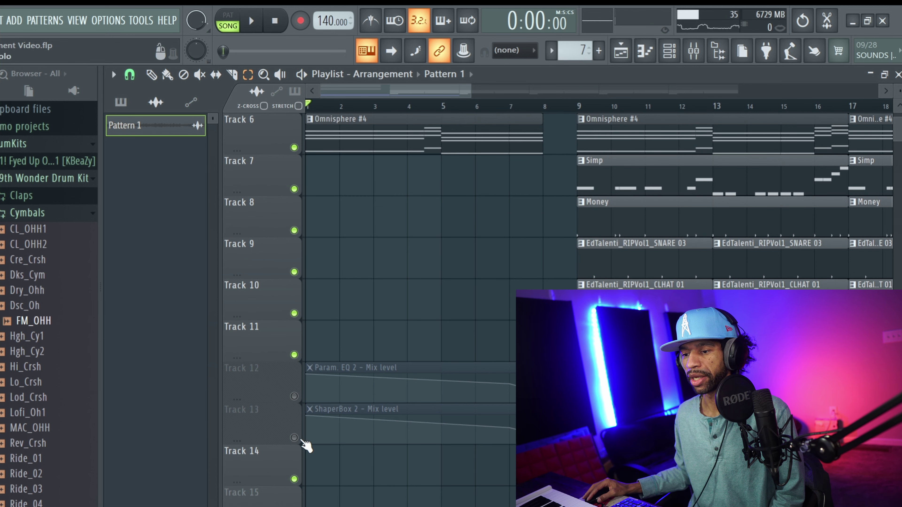
left_click(294, 438)
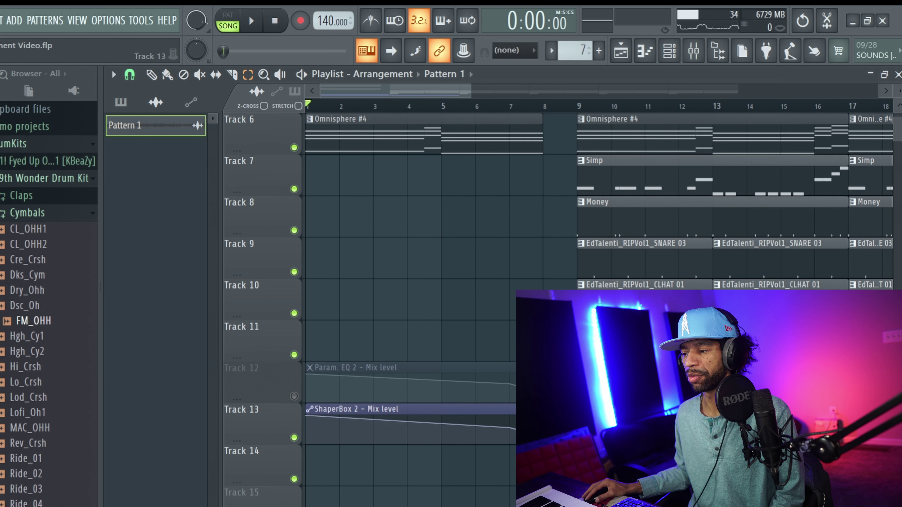
Examine the arrangement from the bar 8 gap through the full drum sections up to bar 25.
scroll(563, 136, "up", 3)
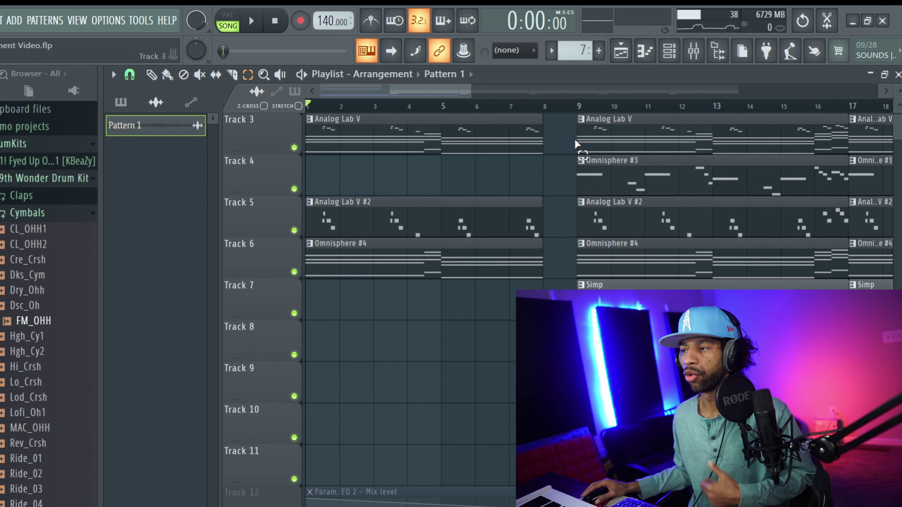
scroll(560, 163, "up", 2)
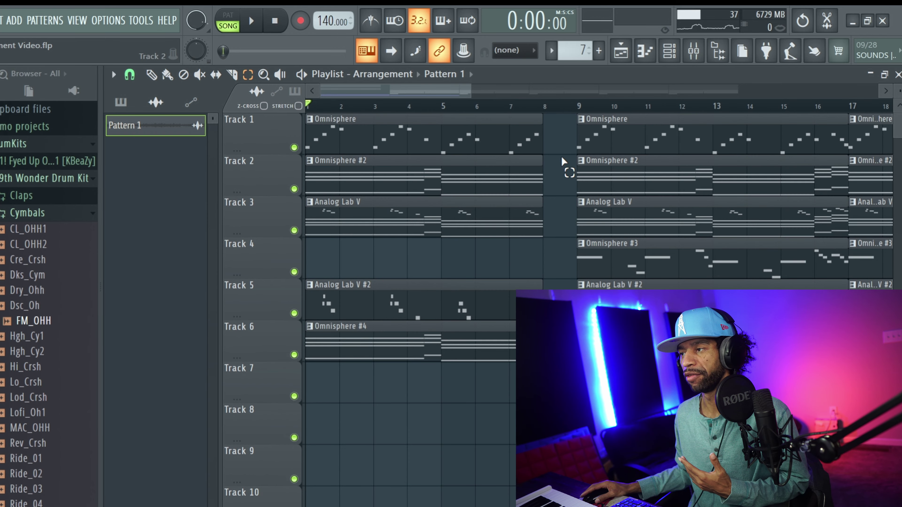
left_click_drag(444, 87, 478, 89)
scroll(506, 136, "down", 1)
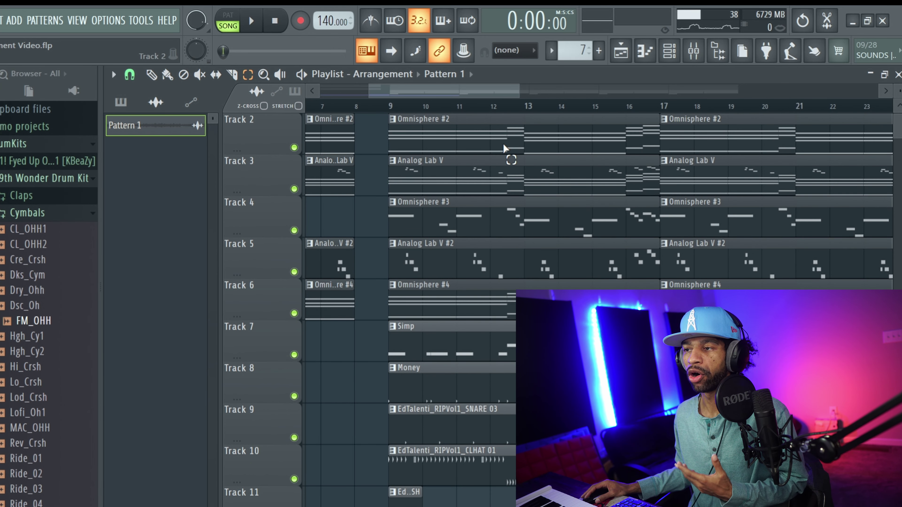
scroll(501, 146, "down", 1)
scroll(505, 149, "up", 2)
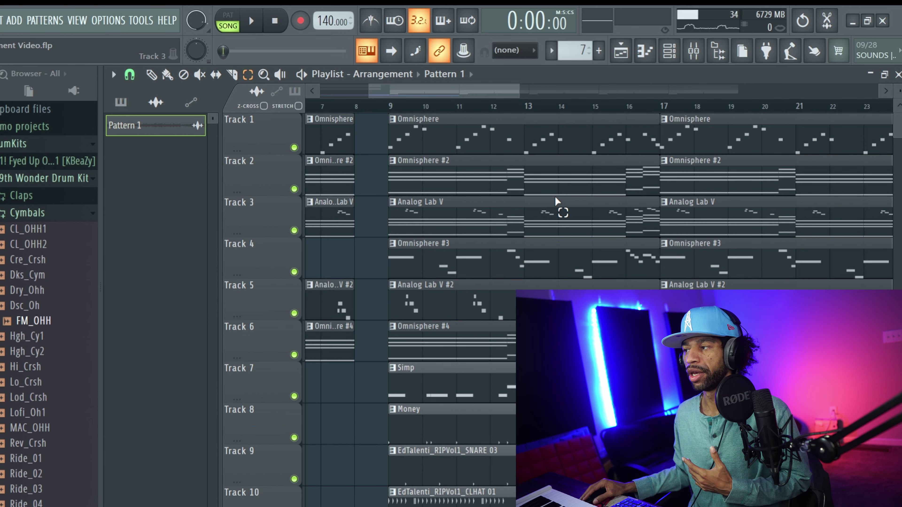
scroll(439, 127, "right", 2)
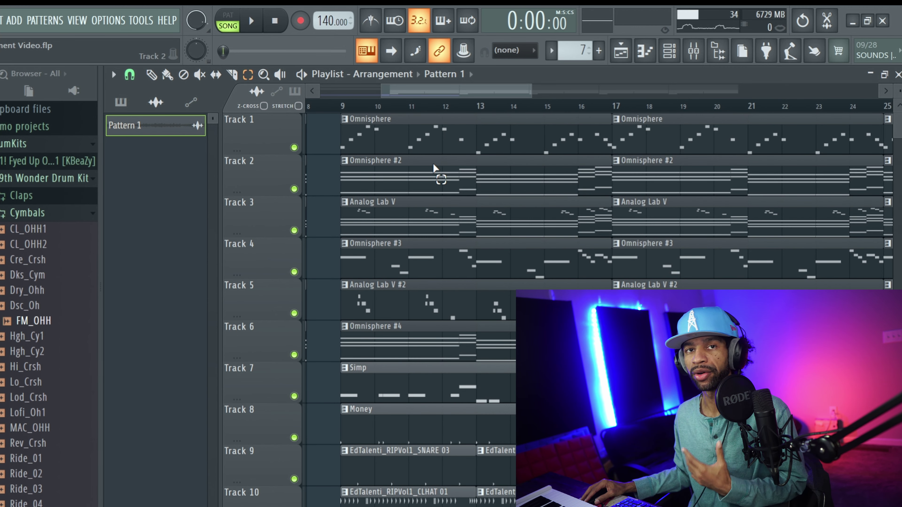
scroll(451, 168, "down", 1)
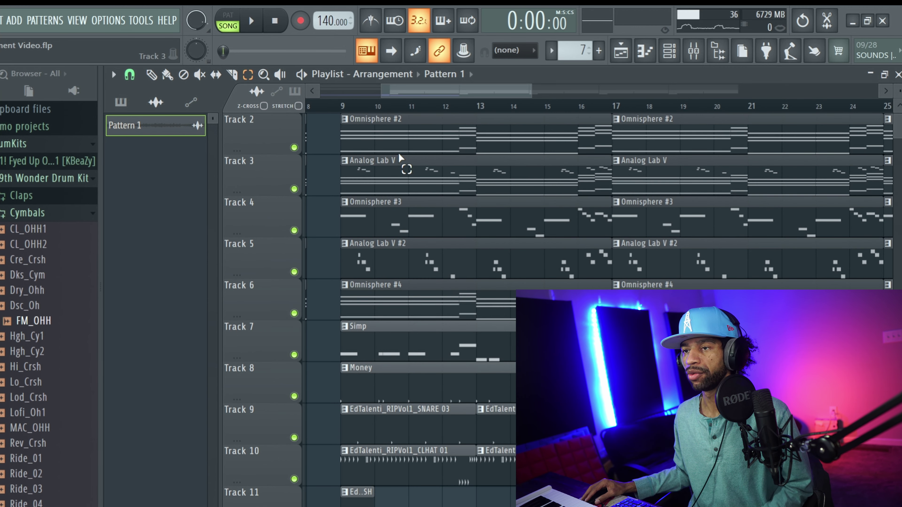
Make the Money pattern clip at bar 17 on track 8 unique and open it in the piano roll.
left_click(152, 75)
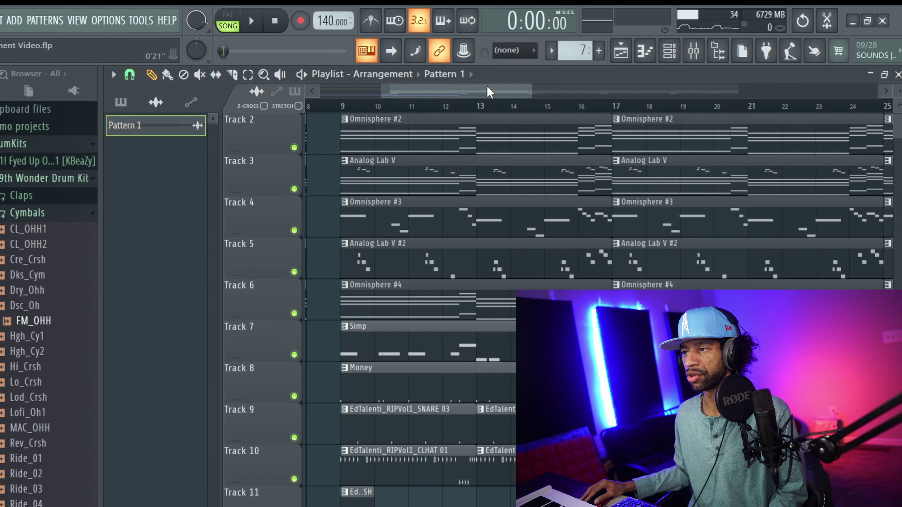
left_click_drag(488, 92, 507, 92)
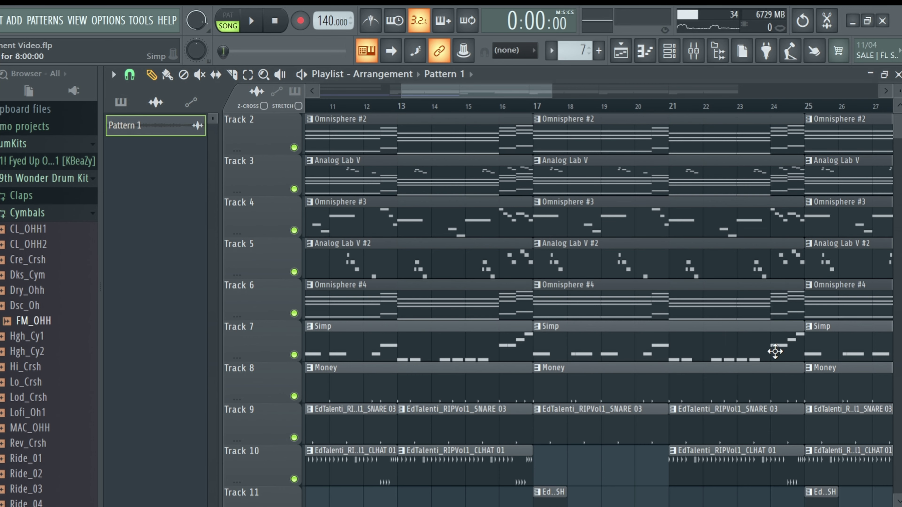
left_click_drag(482, 91, 501, 91)
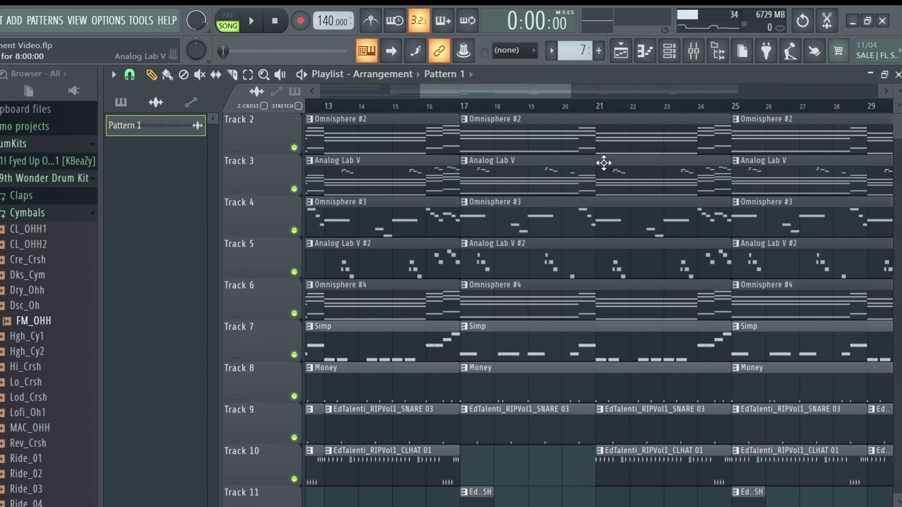
right_click(467, 369)
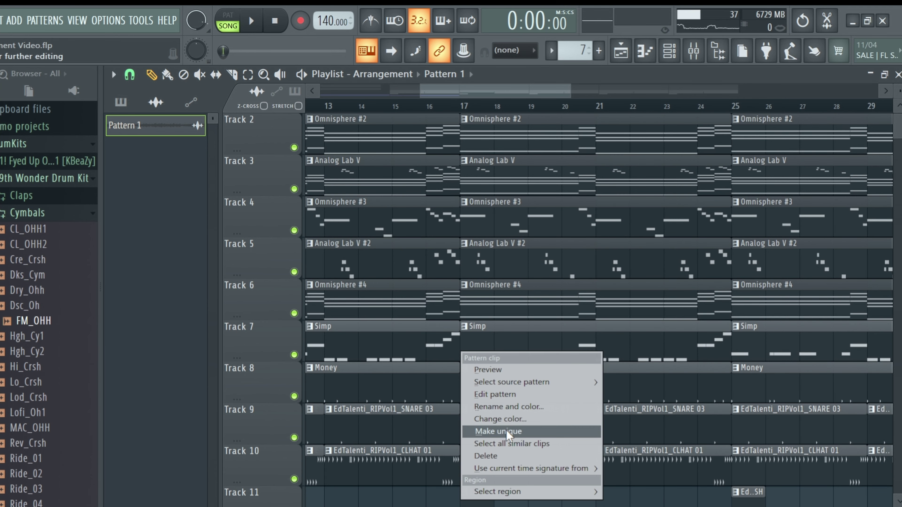
left_click(498, 432)
double_click(691, 382)
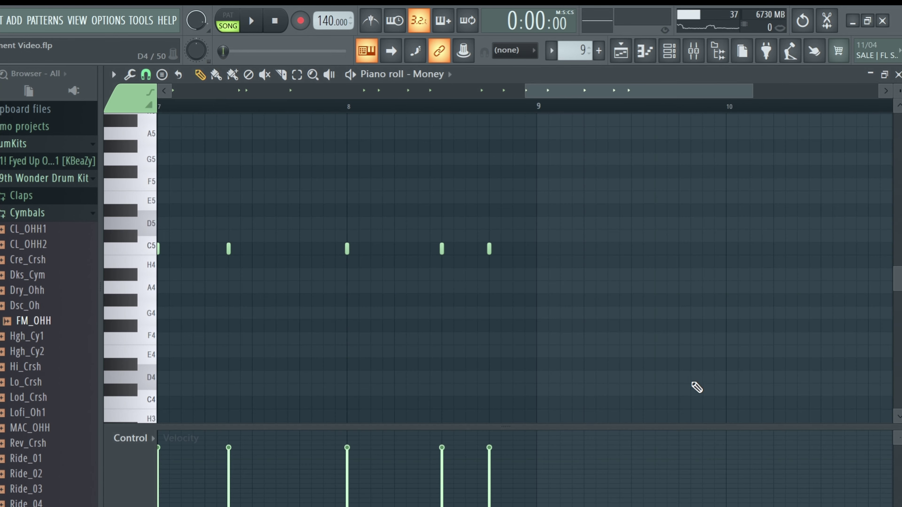
Add two extra C5 notes in the second half of bar 8 of the Money pattern and return to the playlist.
left_click(514, 250)
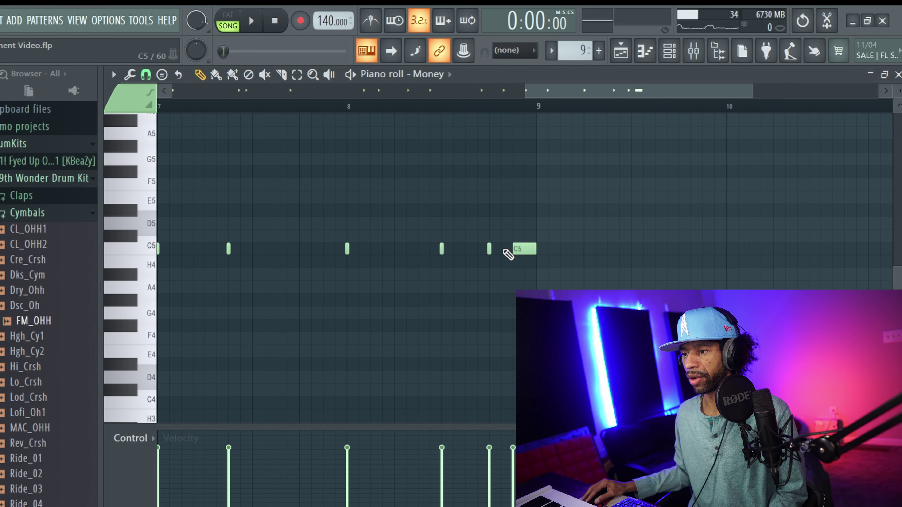
left_click(468, 250)
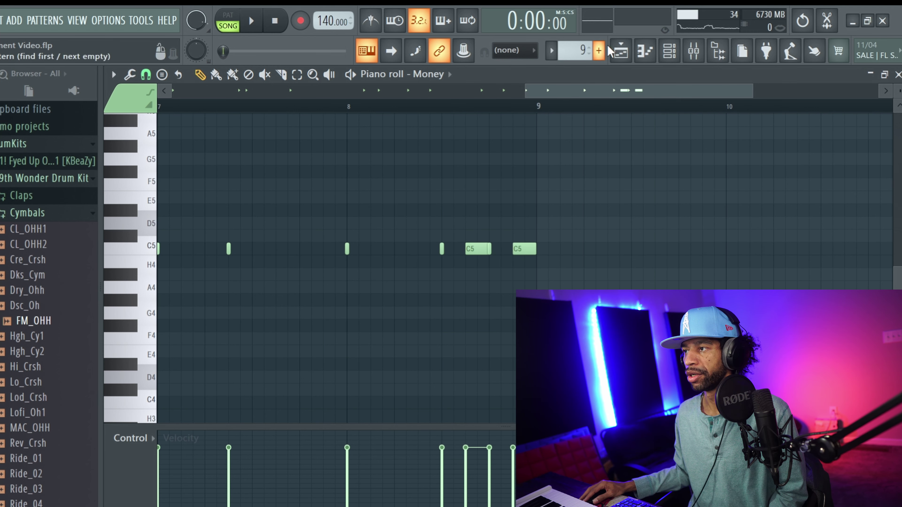
left_click(622, 53)
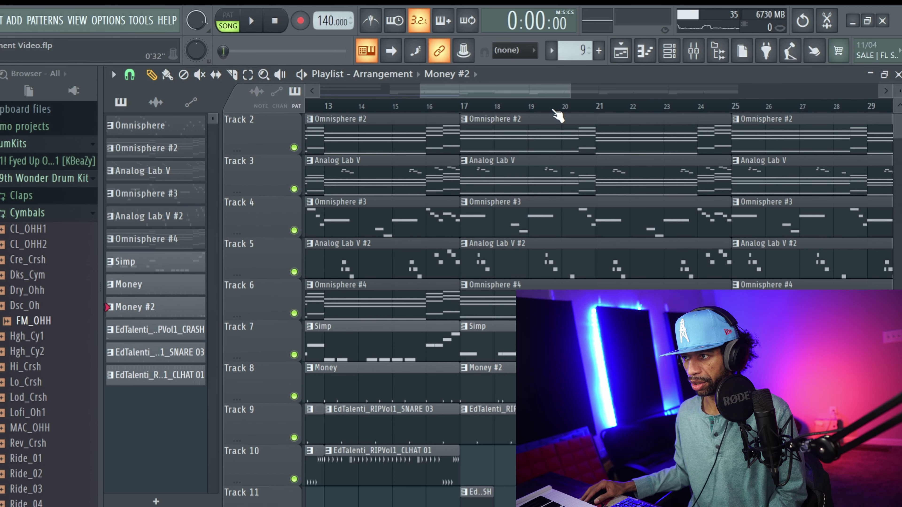
Audition the arrangement from bar 17 with the edited Money #2 pattern.
left_click(461, 106)
left_click(252, 20)
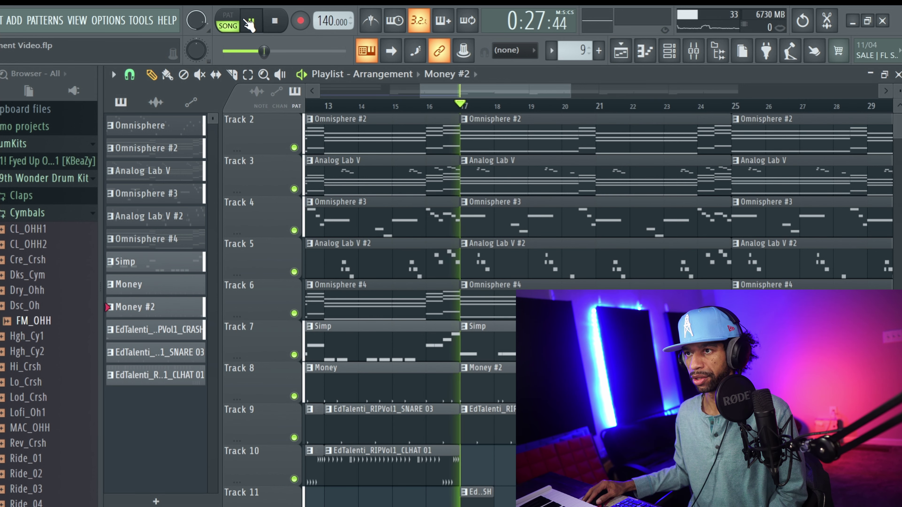
left_click(280, 25)
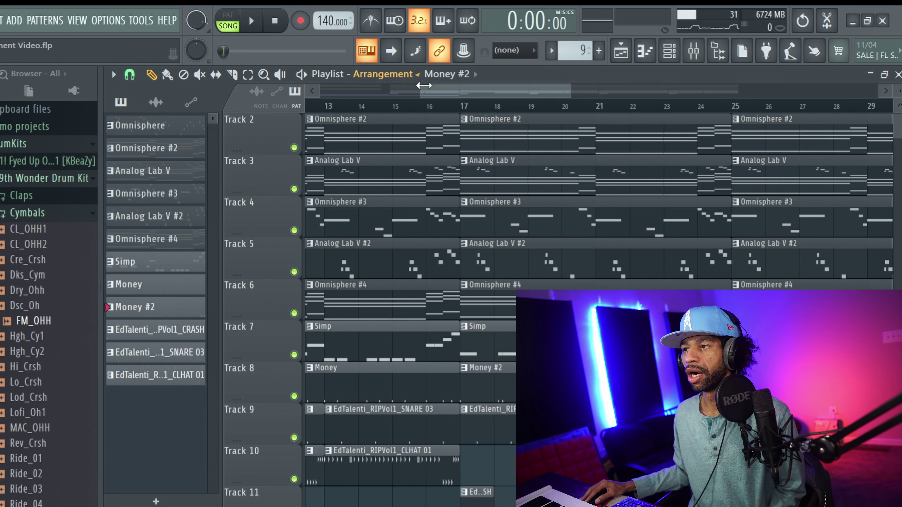
Look at the section from bar 25 to 41, then switch to Photos and shift the download.png story diagram aside for viewing.
left_click_drag(435, 86, 540, 96)
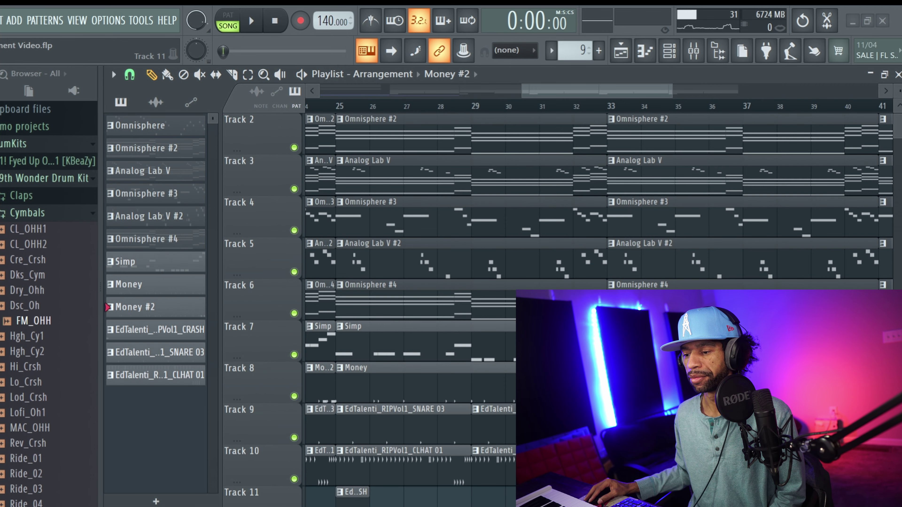
left_click(428, 506)
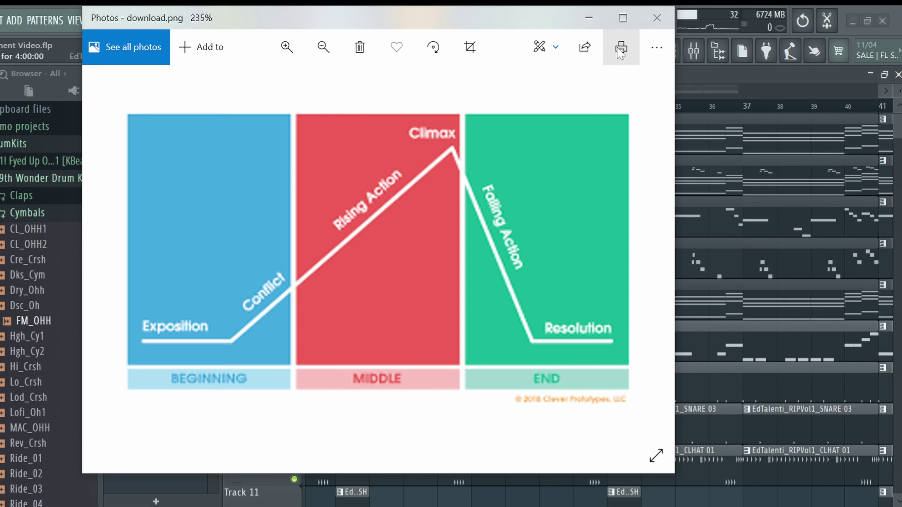
left_click_drag(552, 23, 483, 32)
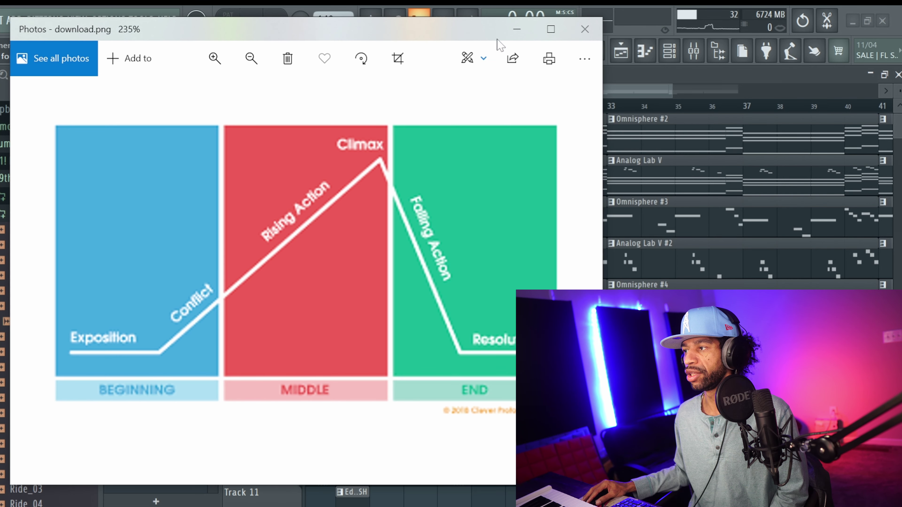
Return to the playlist, delete the Simp, snare, hi-hat and crash clips starting at bar 25, and trim the Money clip's start to bar 29.
left_click(638, 95)
left_click_drag(632, 97, 638, 67)
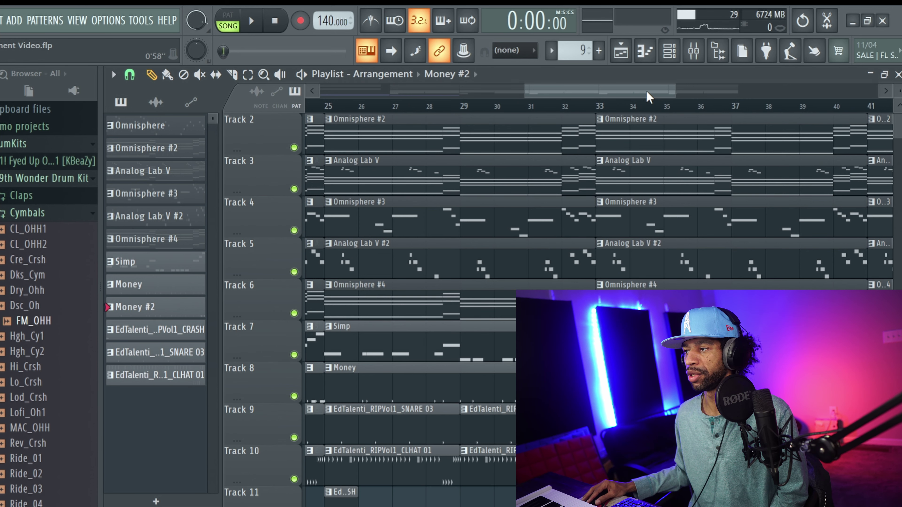
left_click_drag(649, 97, 662, 85)
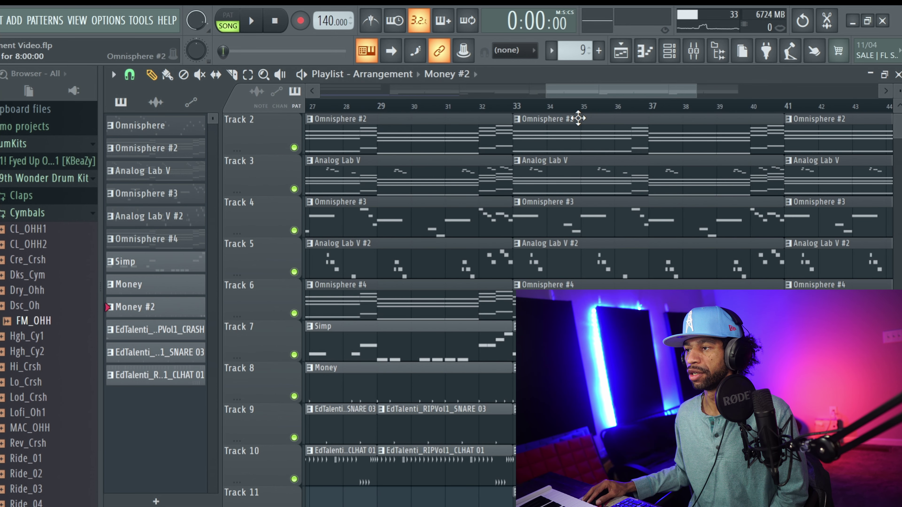
left_click_drag(588, 91, 643, 87)
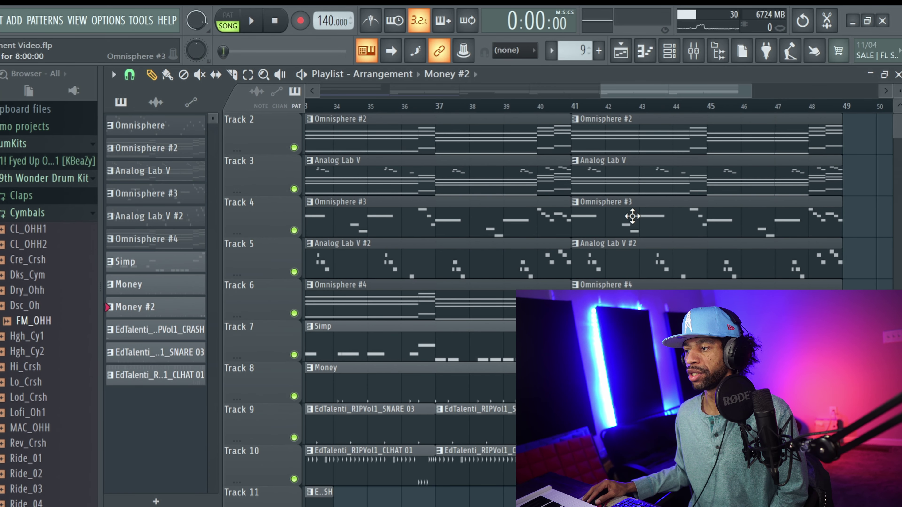
left_click_drag(644, 88, 537, 137)
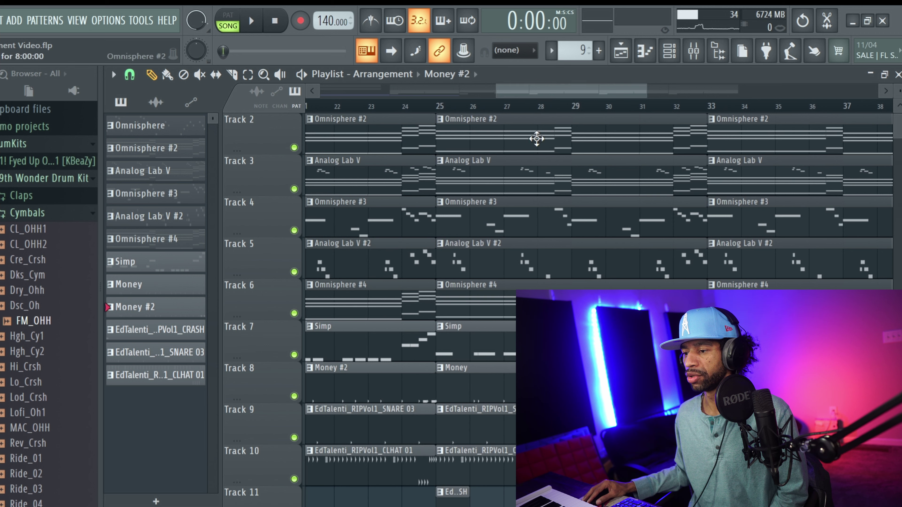
right_click(473, 344)
left_click_drag(437, 384, 572, 384)
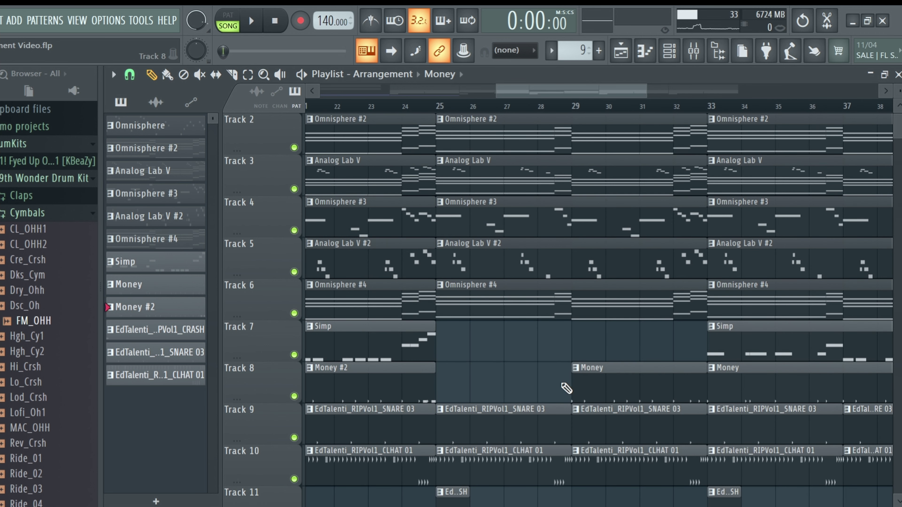
right_click(471, 422)
right_click(476, 462)
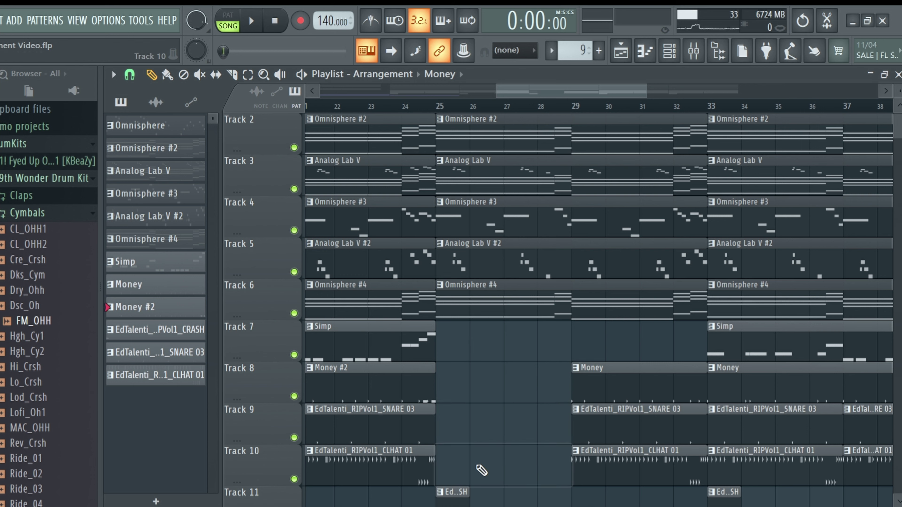
right_click(456, 497)
Delete the Omnisphere #3, Omnisphere #4 and Analog Lab V #2 clips spanning bars 25 to 33 on tracks 4 to 6.
scroll(468, 426, "up", 1)
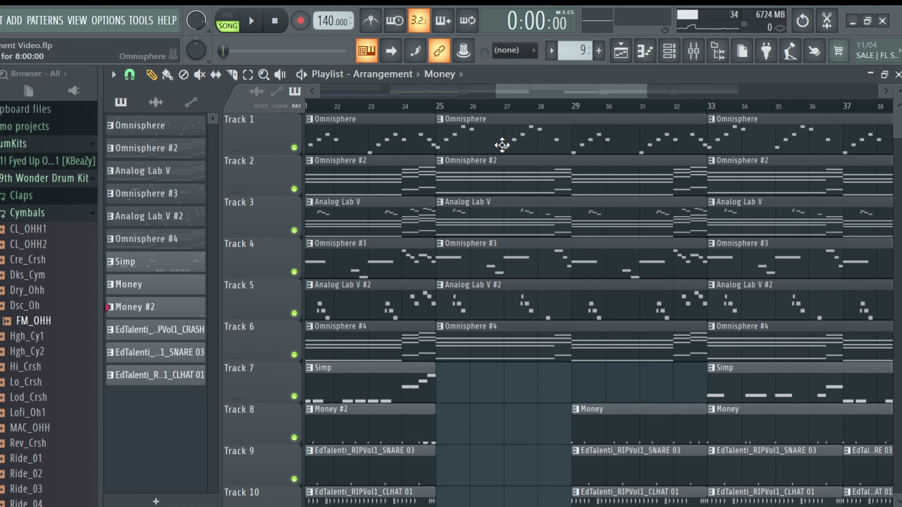
right_click(499, 261)
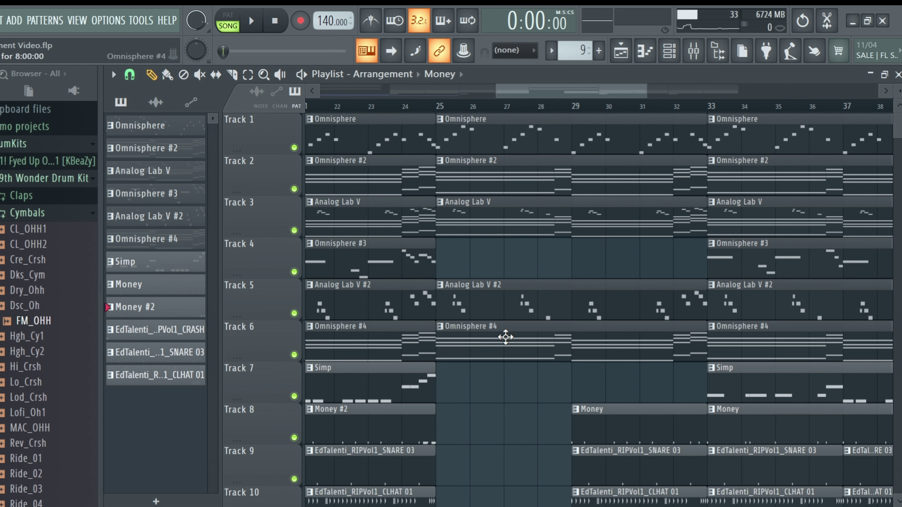
right_click(510, 332)
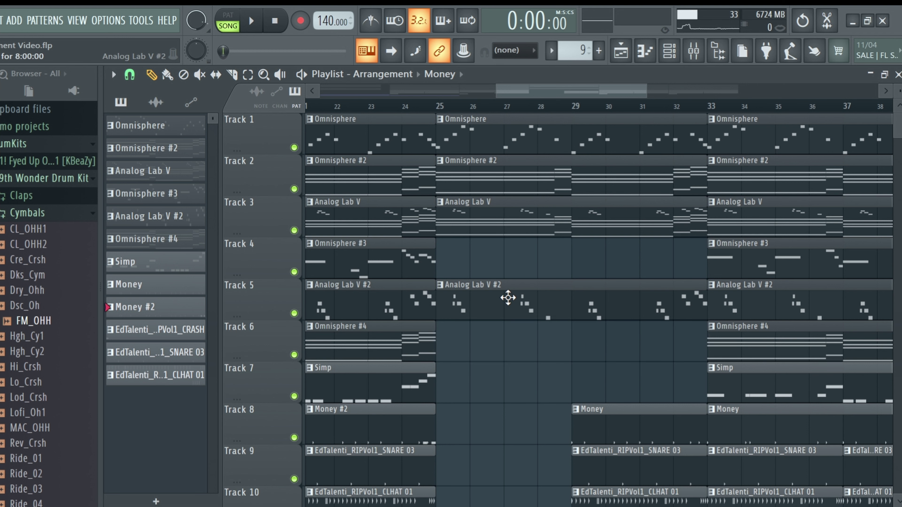
right_click(508, 298)
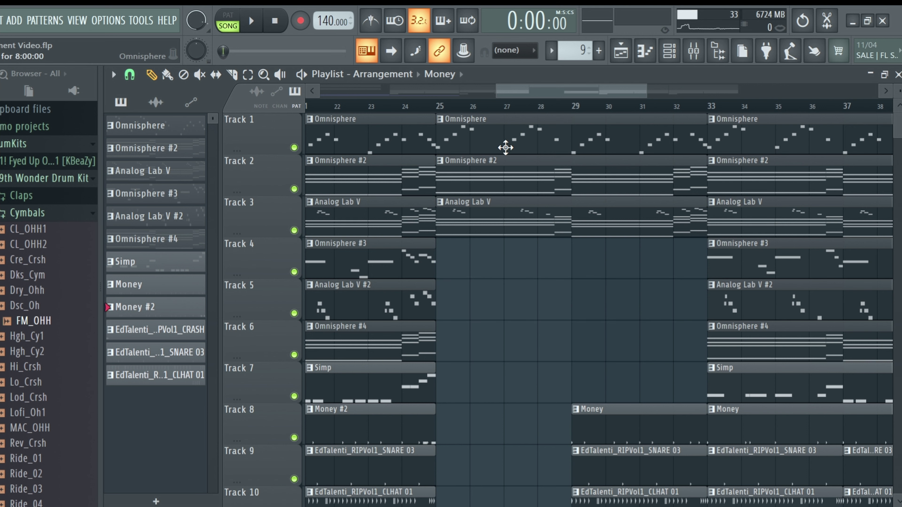
Audition the stripped-down section from bar 25, briefly muting track 2 to compare.
left_click(435, 107)
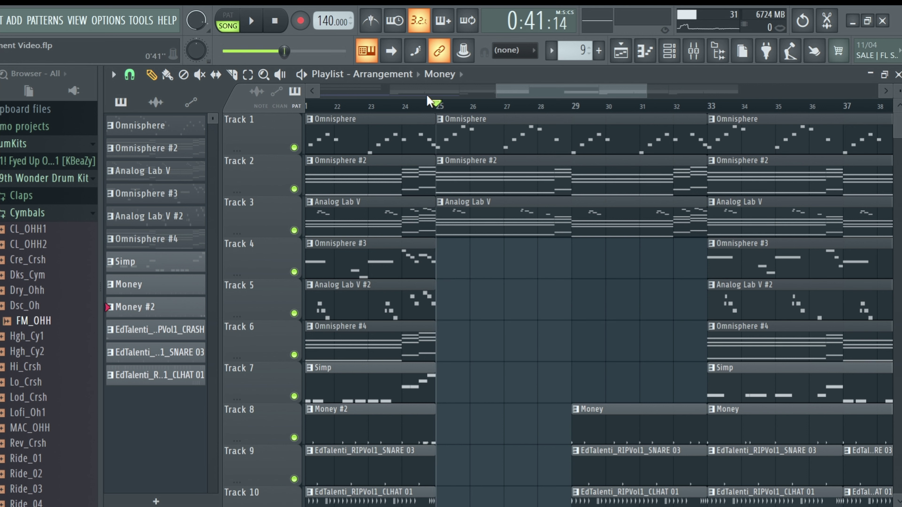
left_click(252, 22)
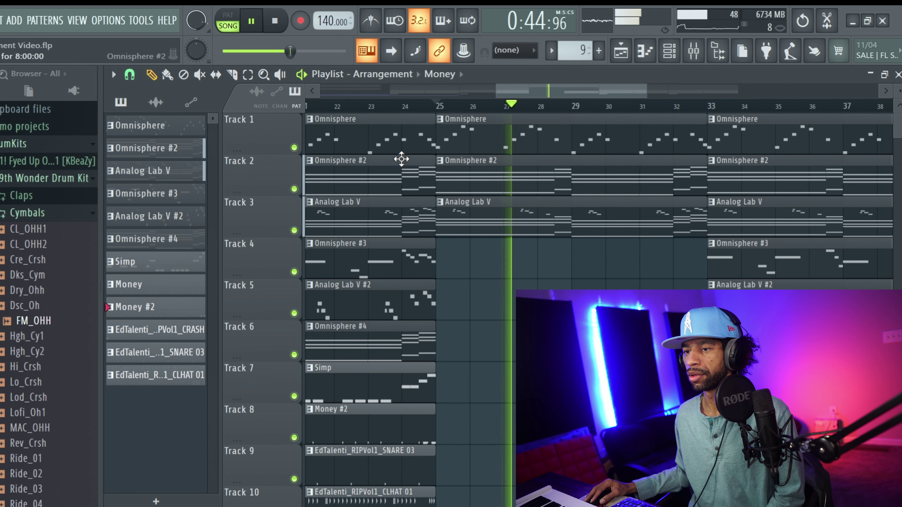
left_click(294, 189)
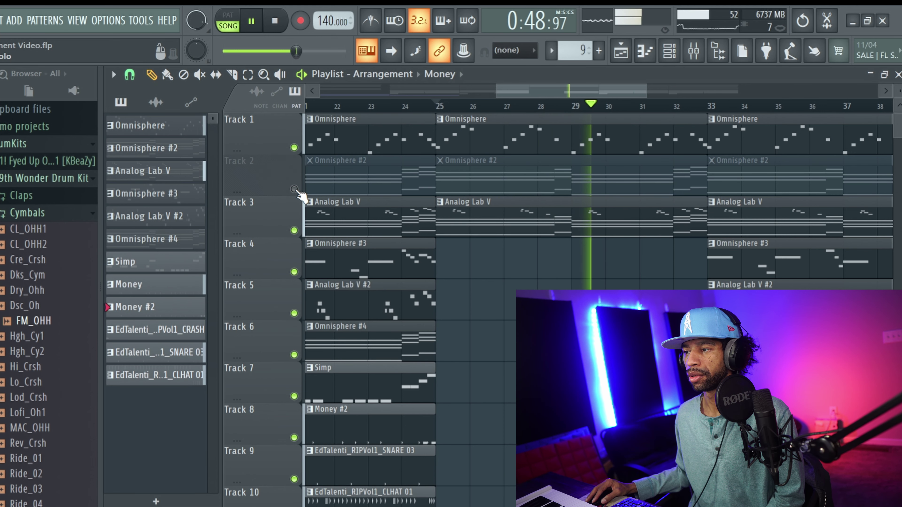
left_click(294, 190)
left_click_drag(521, 92, 556, 85)
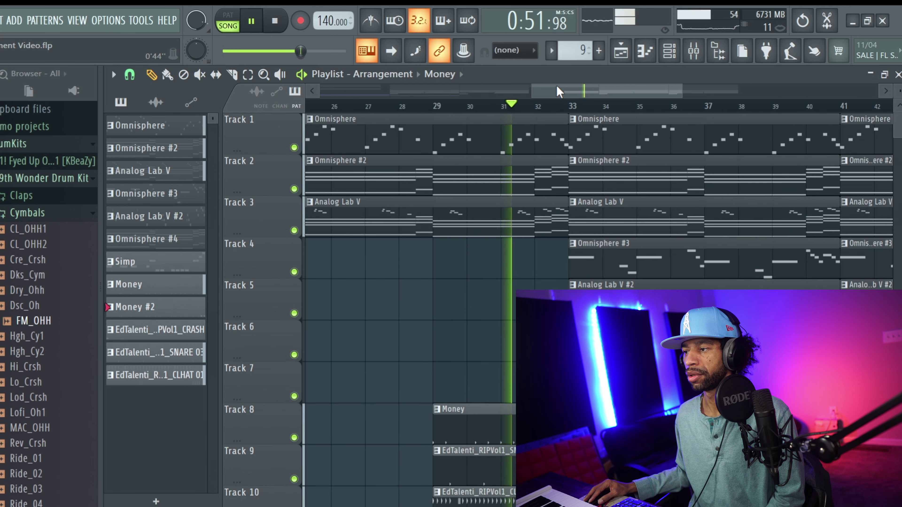
left_click(275, 22)
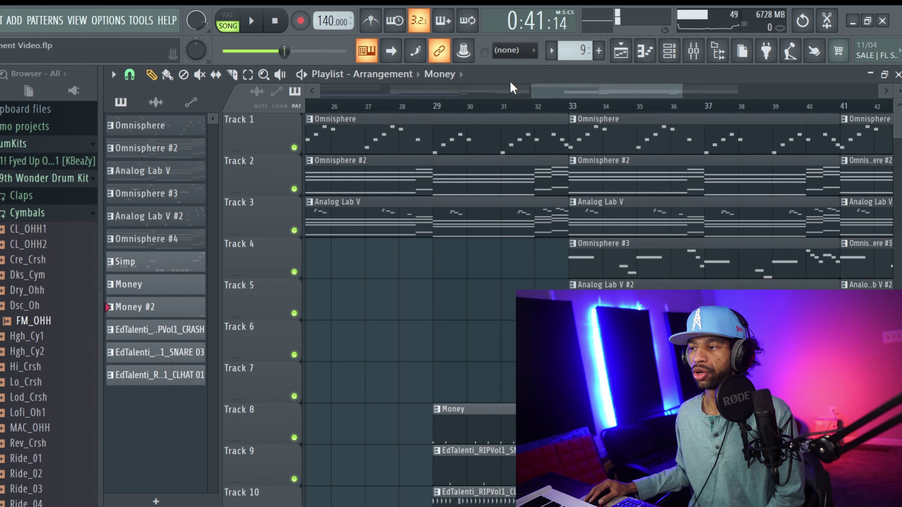
Delete the Omnisphere, Omnisphere #2 and Analog Lab V #2 clips spanning bars 33 to 41.
scroll(564, 249, "down", 1)
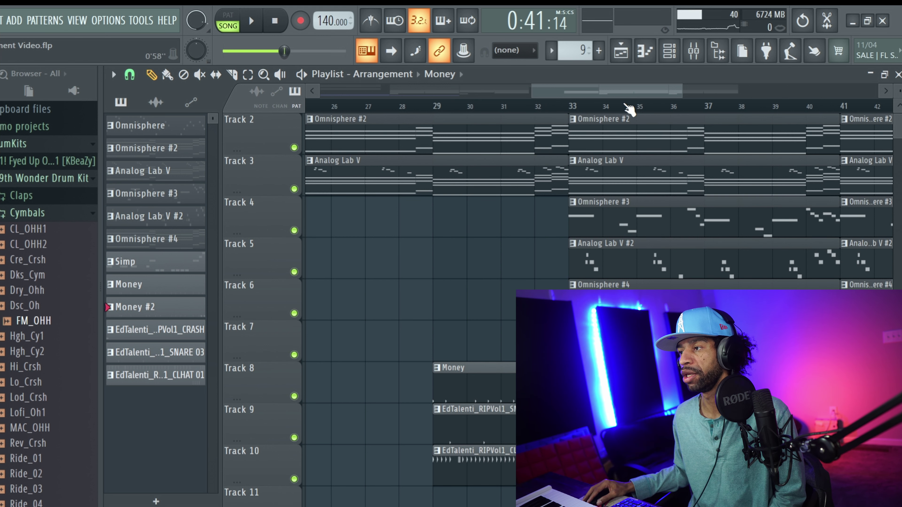
scroll(639, 124, "up", 1)
right_click(619, 139)
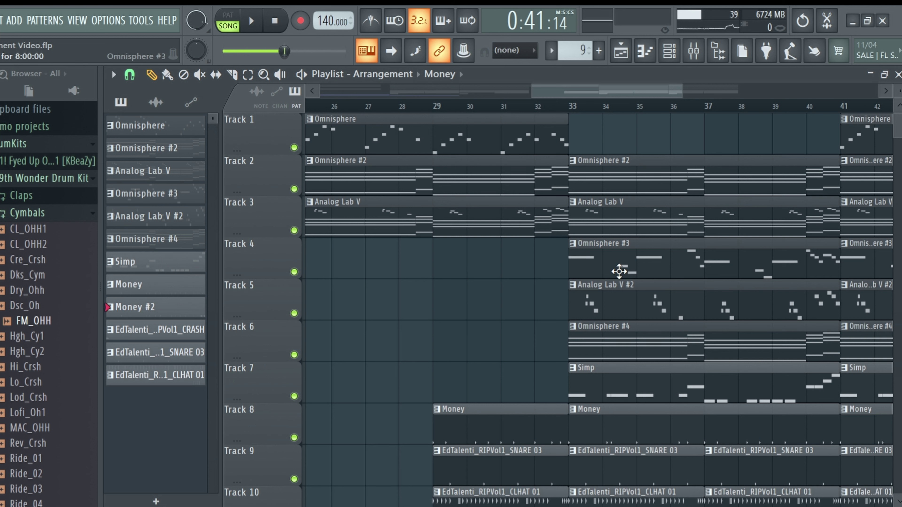
right_click(632, 305)
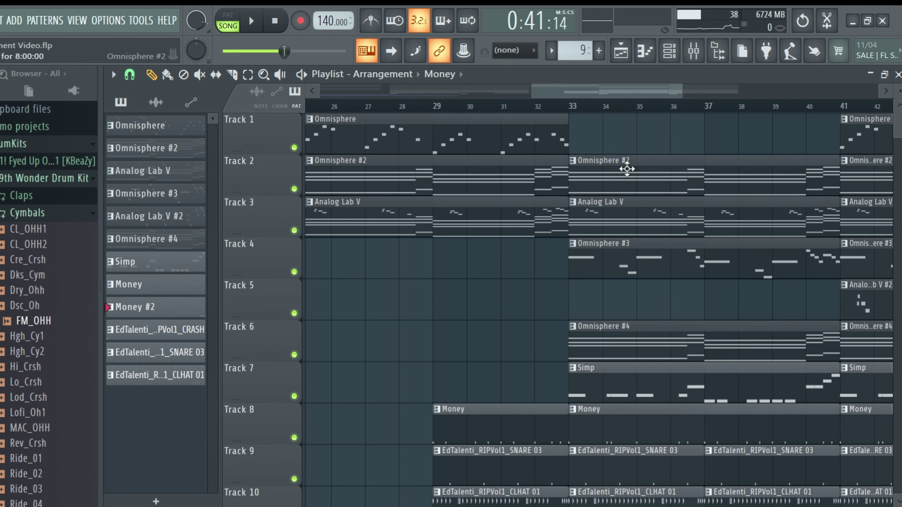
right_click(626, 173)
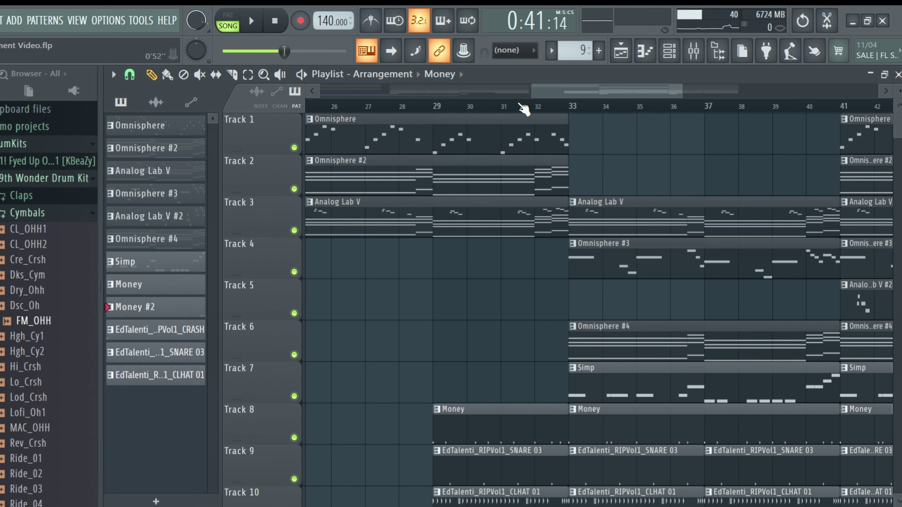
Audition the transition into the bar 33 section, starting playback at bar 32.
left_click(528, 109)
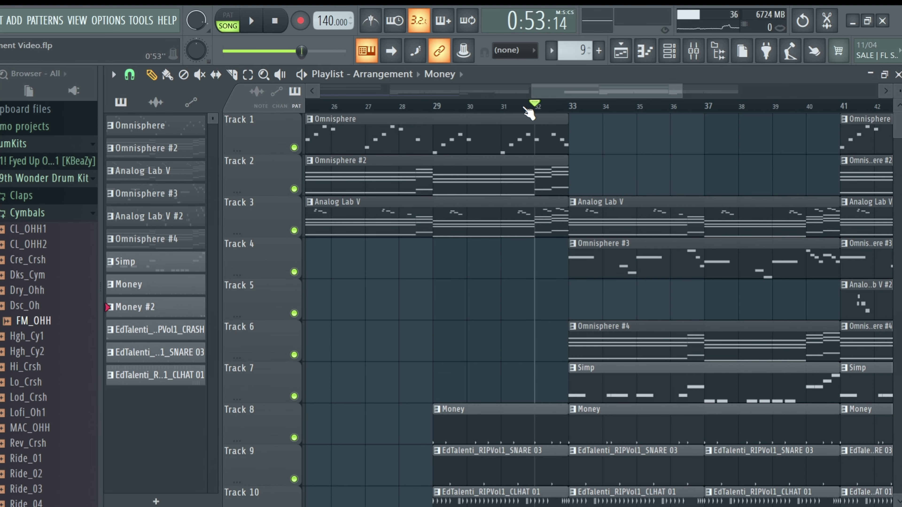
left_click(261, 28)
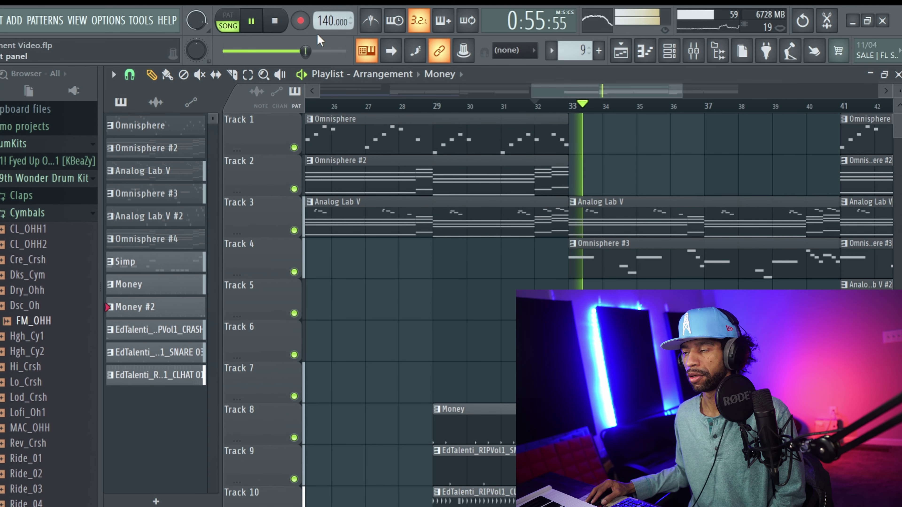
left_click_drag(555, 88, 625, 93)
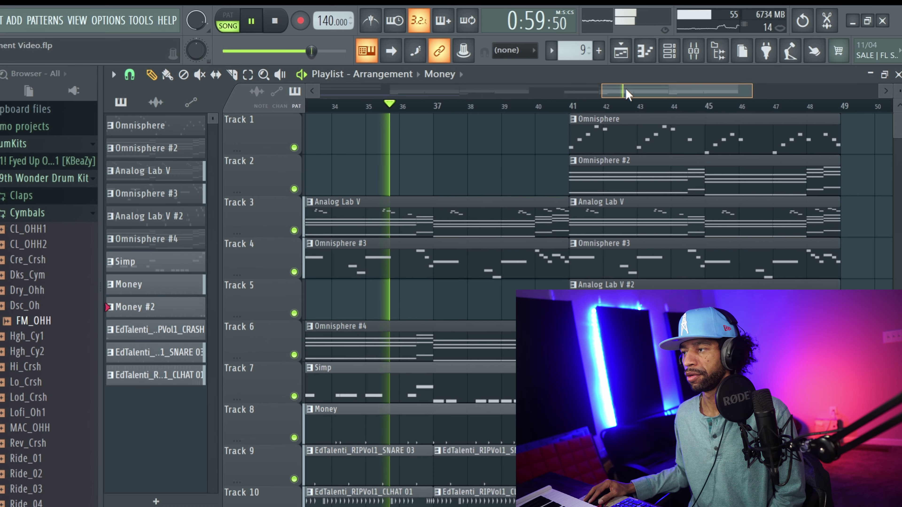
scroll(650, 161, "down", 1)
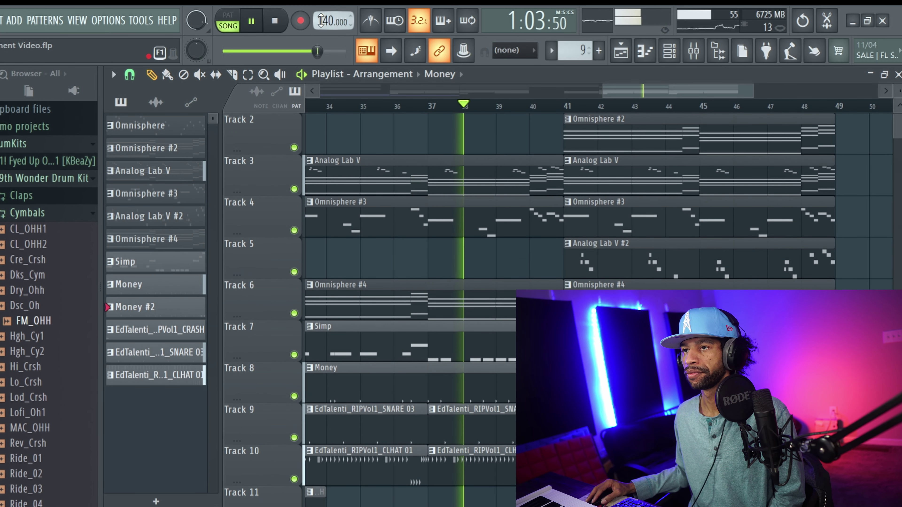
left_click(275, 22)
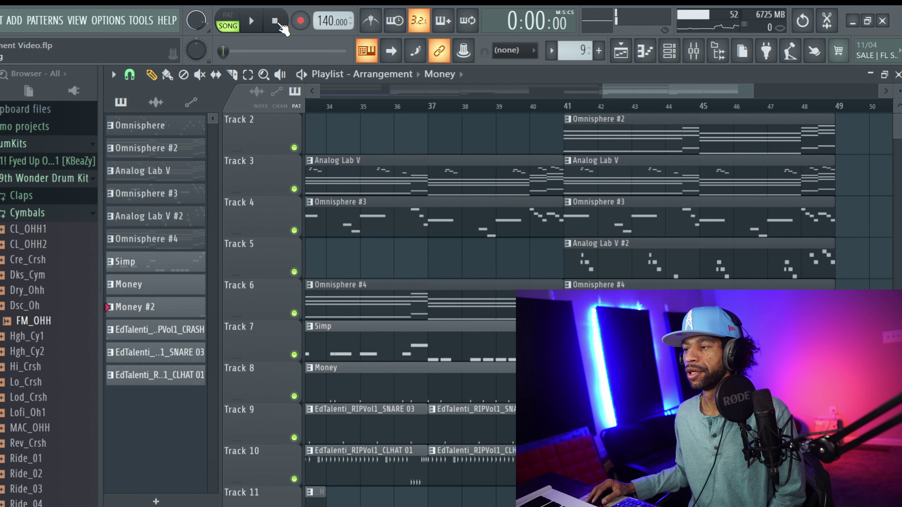
Delete the Omnisphere and Omnisphere #3 clips at bar 41, and shorten the Simp and Money clips there to end at bar 45.
scroll(582, 178, "up", 1)
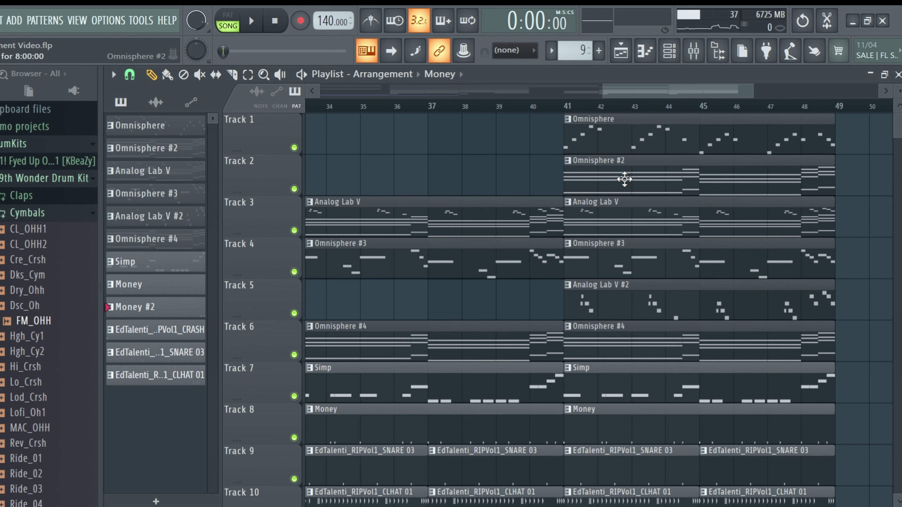
right_click(624, 145)
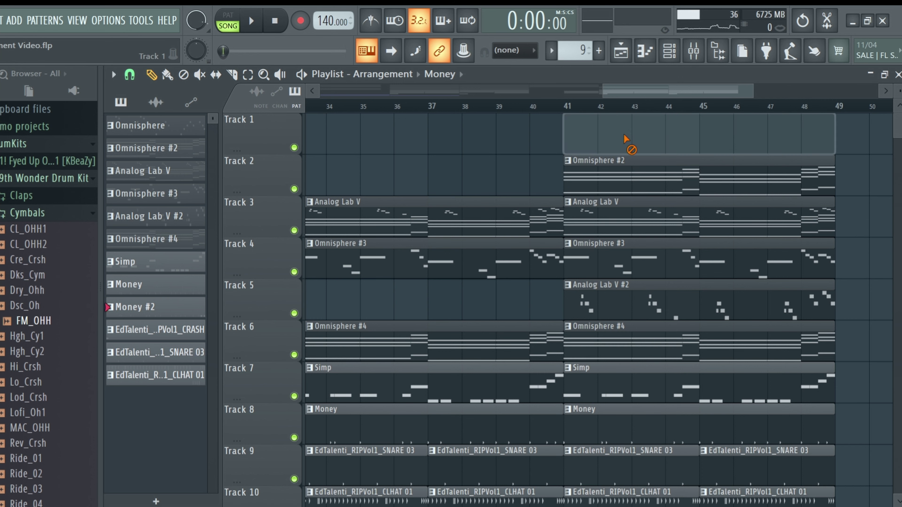
right_click(627, 250)
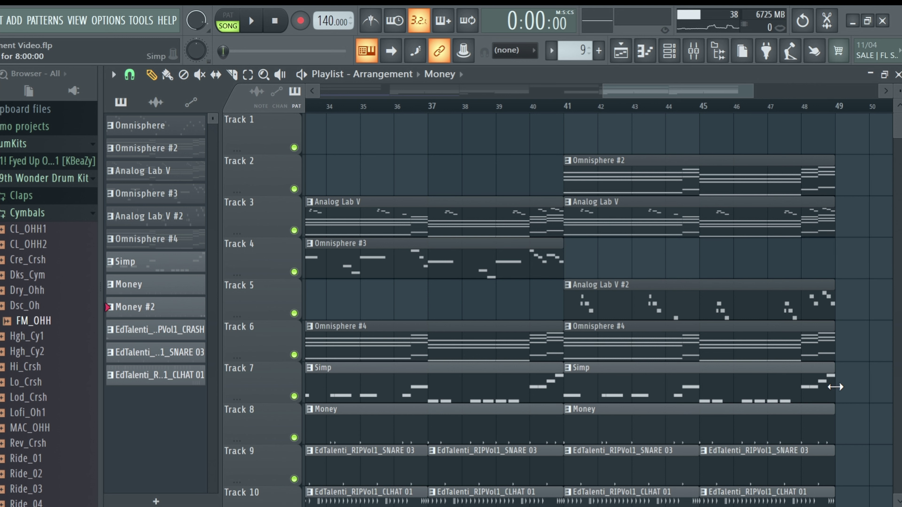
left_click_drag(835, 387, 699, 387)
left_click_drag(835, 439, 699, 438)
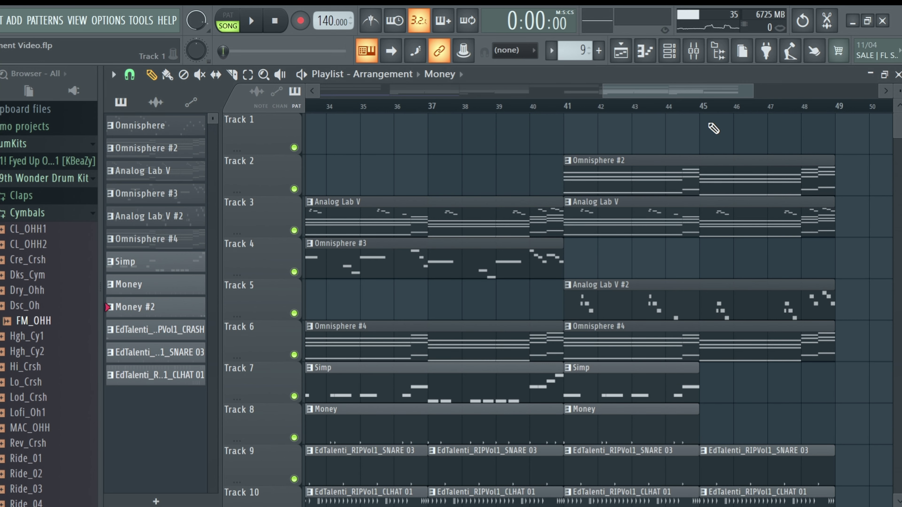
Delete both CLHAT 01 clips between bars 41 and 49, and shorten the SNARE 03 clip starting at bar 45.
scroll(701, 131, "down", 1)
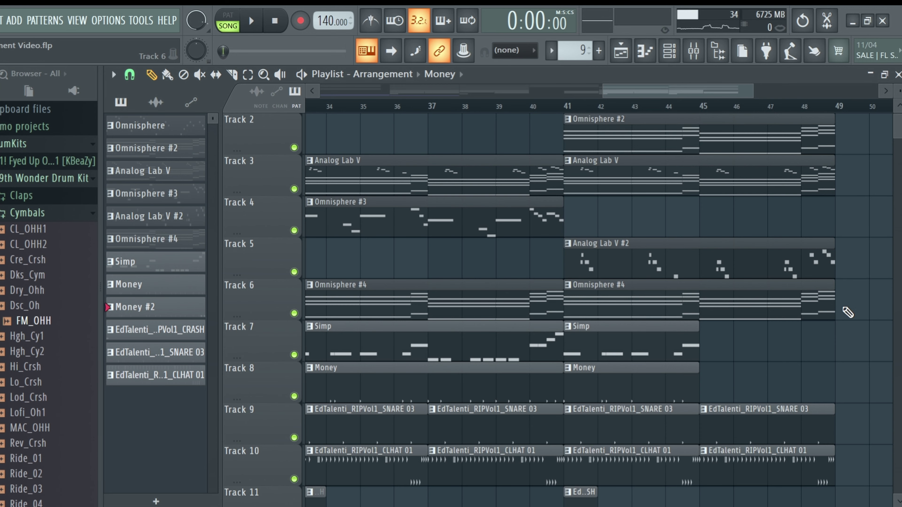
scroll(846, 327, "down", 1)
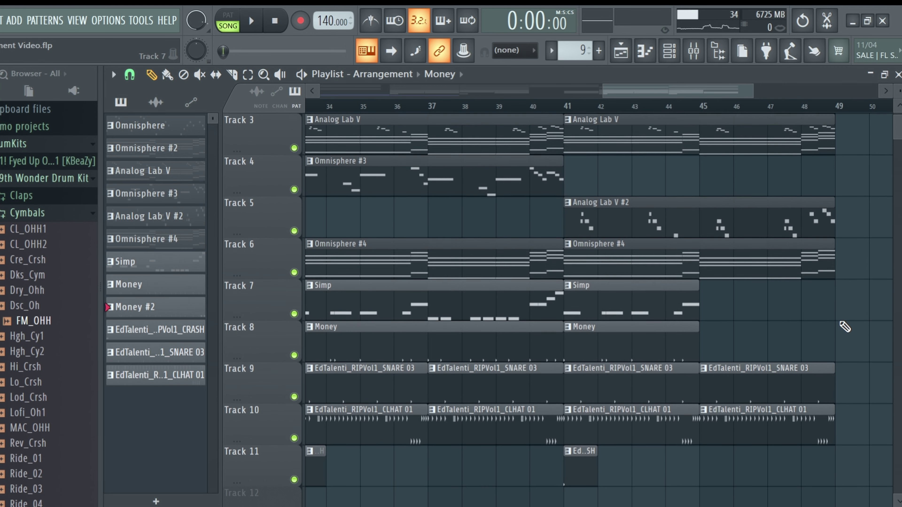
right_click(621, 423)
right_click(802, 424)
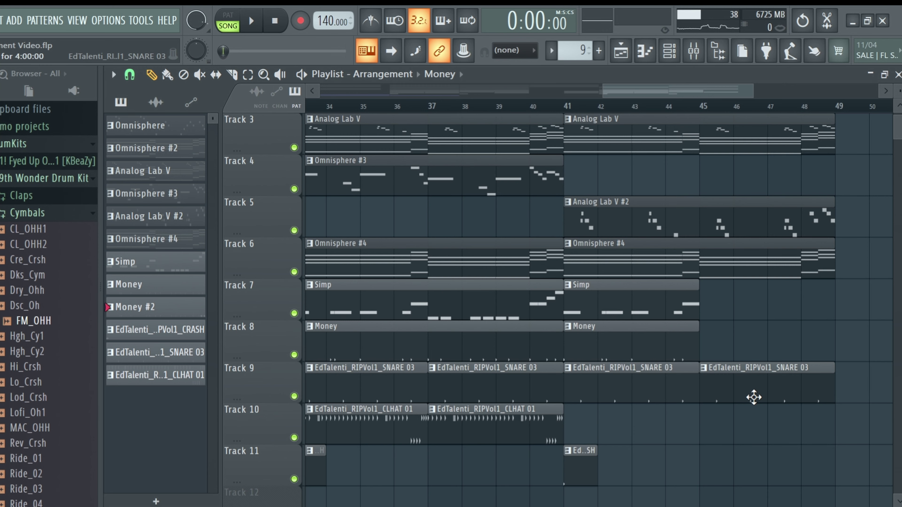
left_click_drag(830, 384, 767, 386)
Review the section changes across the arrangement, comparing the ending at bars 41 to 49 with the earlier sections and intro.
scroll(622, 280, "up", 2)
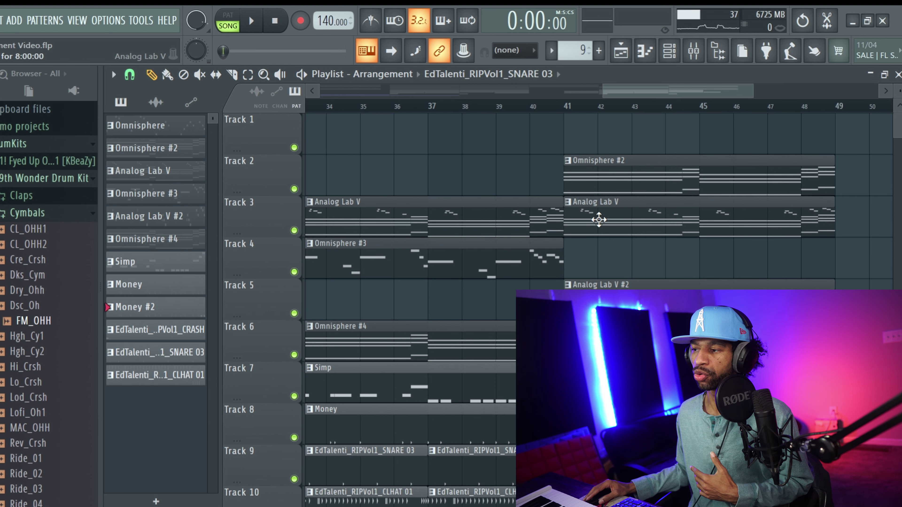
left_click_drag(661, 91, 600, 91)
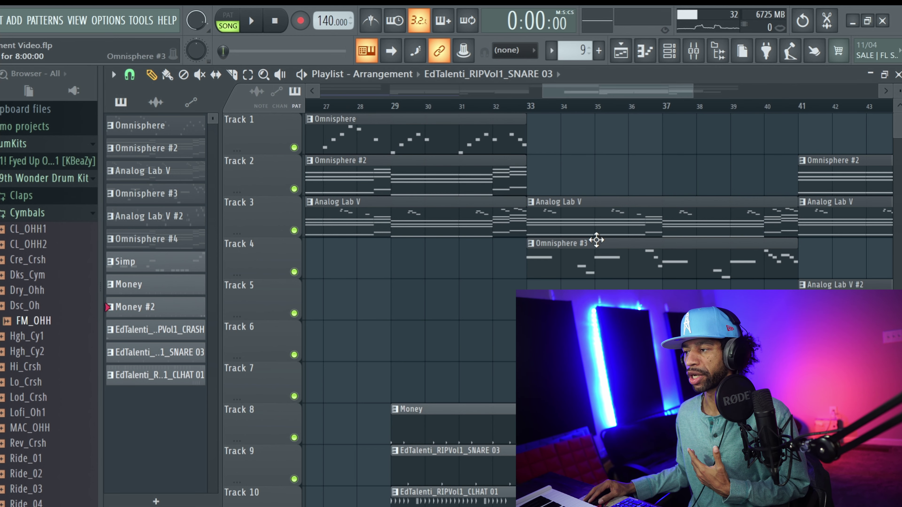
left_click_drag(600, 91, 660, 91)
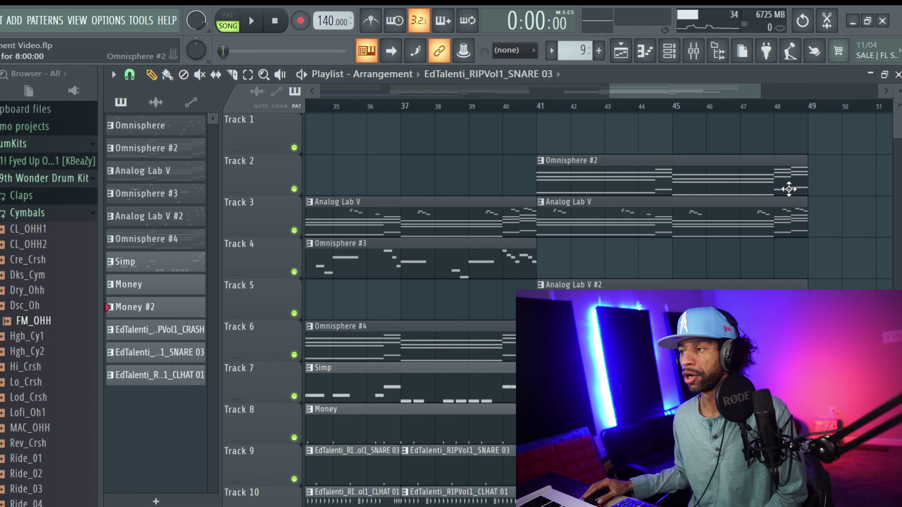
left_click_drag(674, 91, 585, 93)
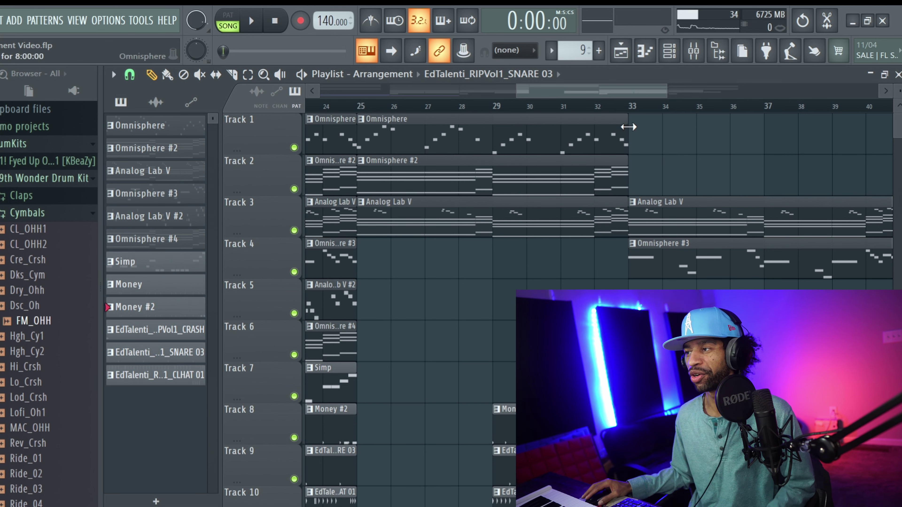
left_click_drag(629, 95, 698, 95)
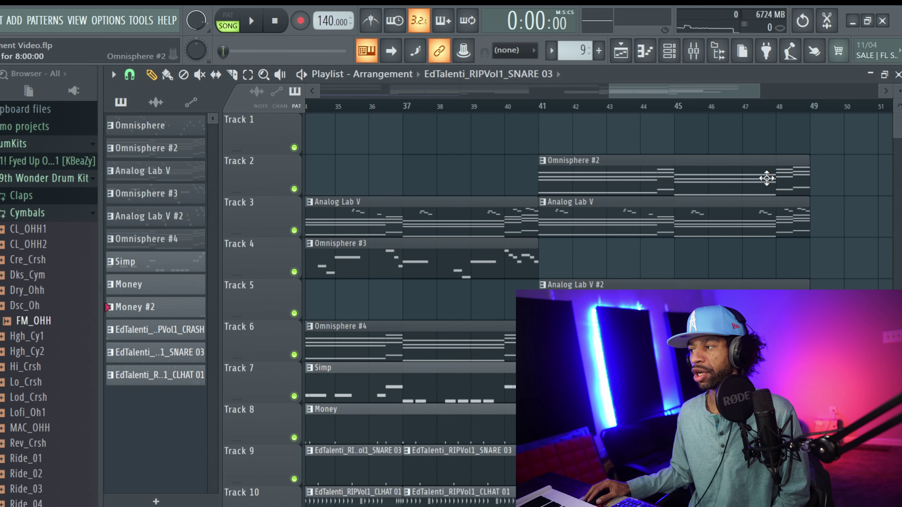
left_click_drag(700, 95, 415, 87)
scroll(661, 146, "down", 1)
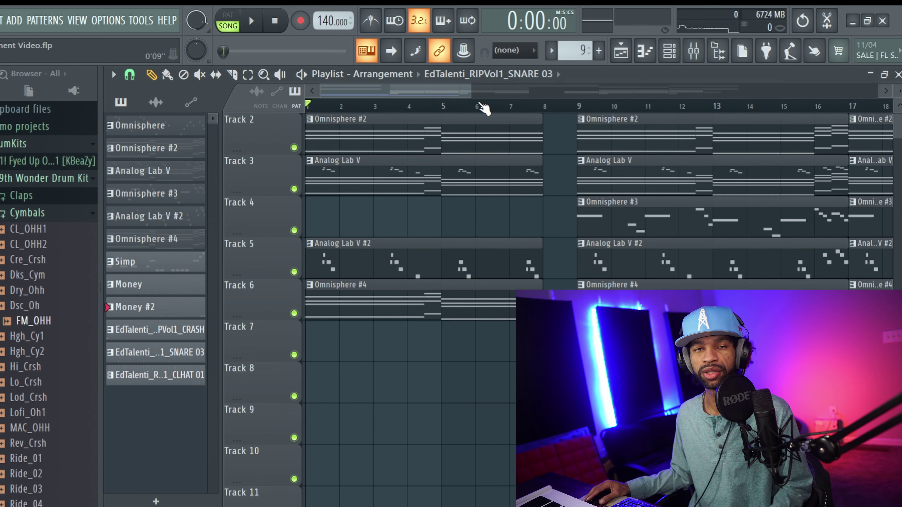
left_click_drag(431, 94, 523, 86)
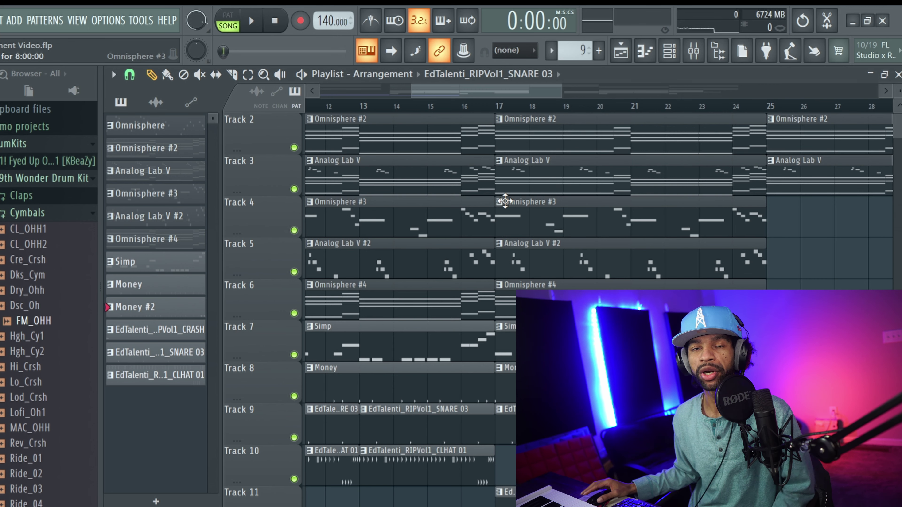
left_click_drag(468, 91, 374, 94)
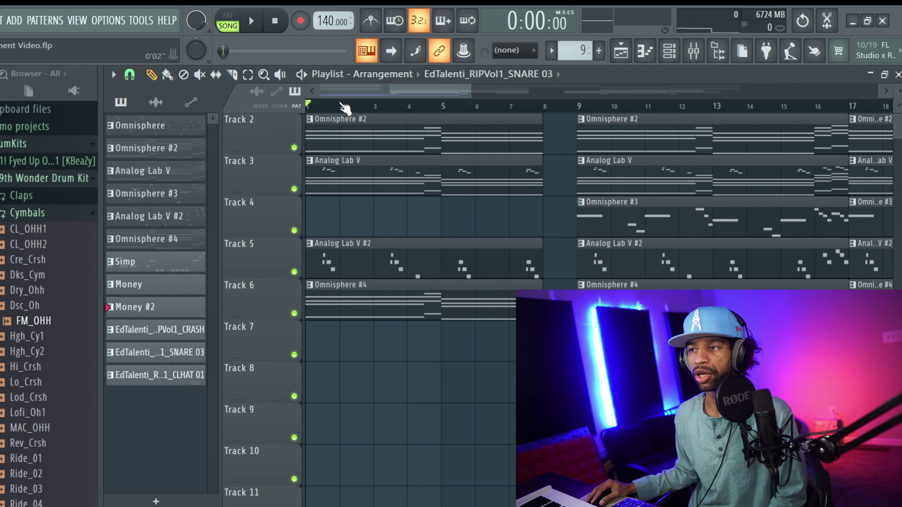